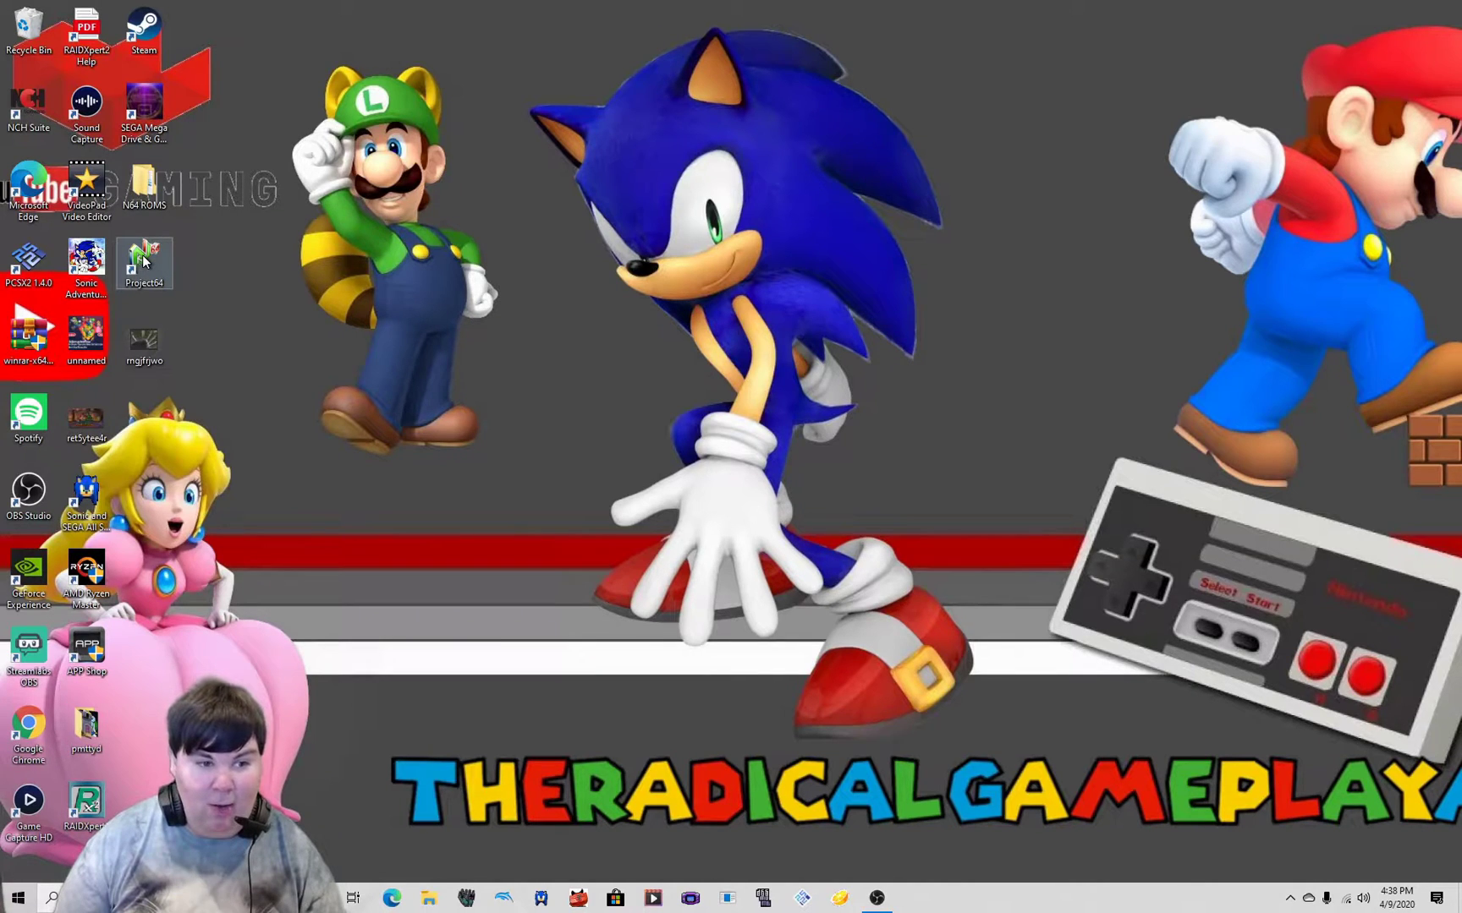
Open a maximized Edge window, paste the Softpedia URL, and load the 3D-Analyze download page.
click(391, 900)
double_click(682, 102)
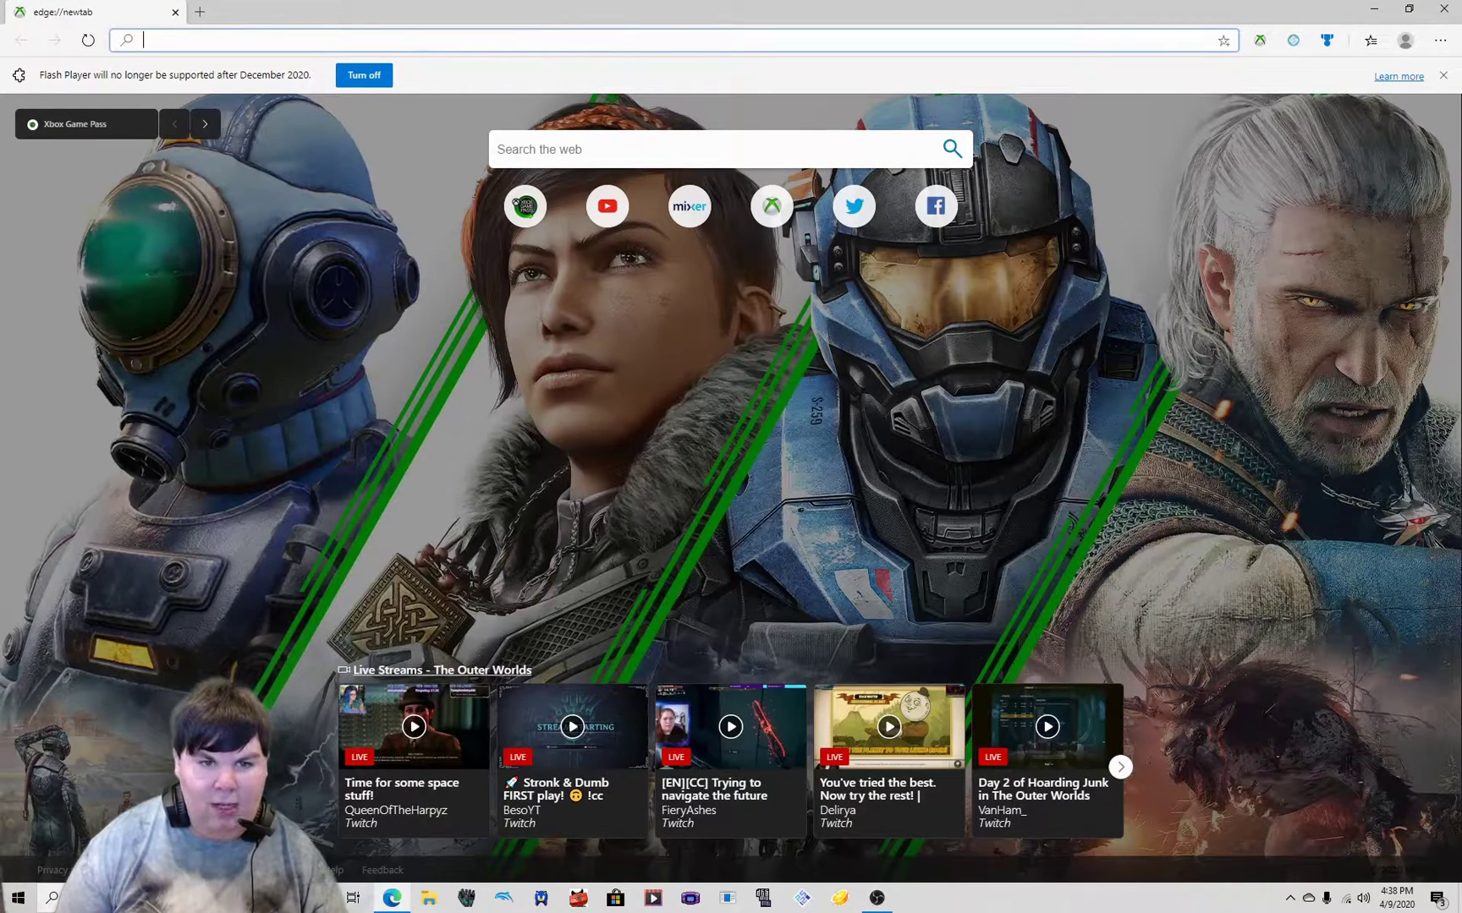
right_click(418, 42)
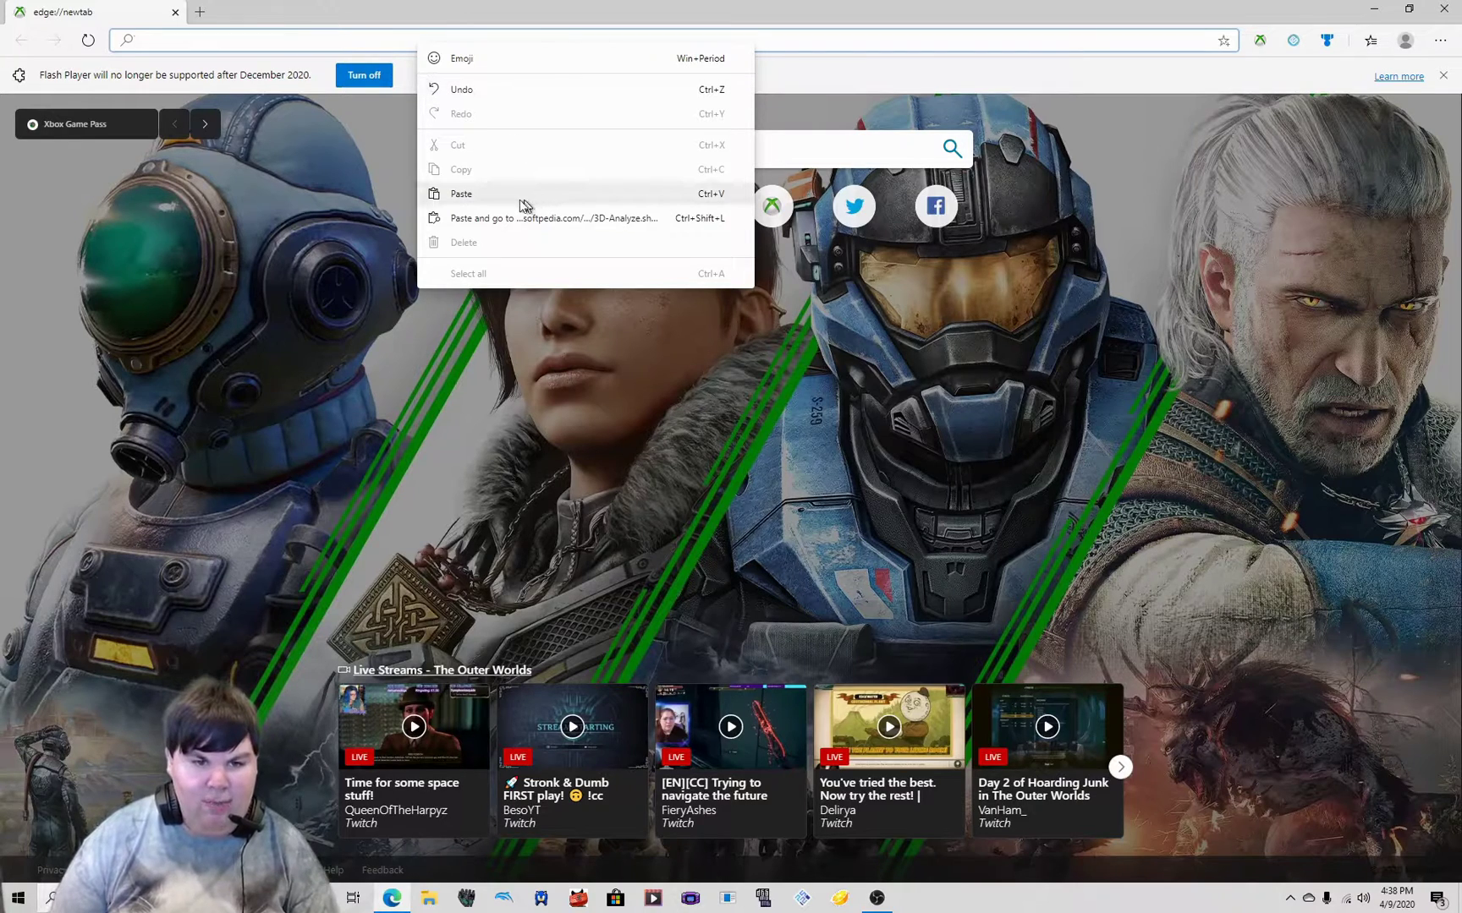
click(469, 194)
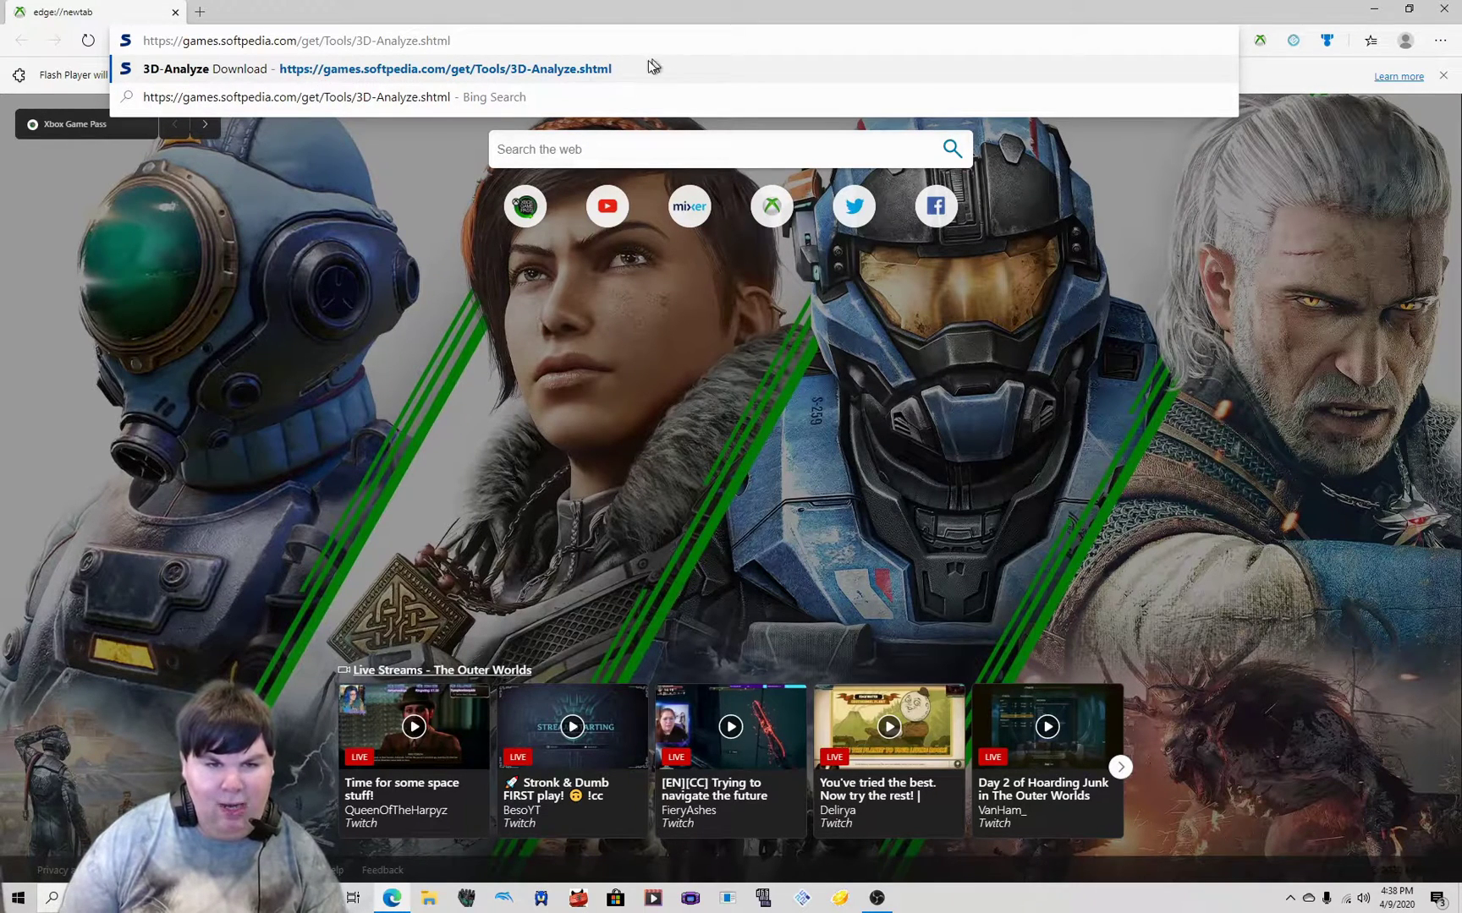
click(479, 70)
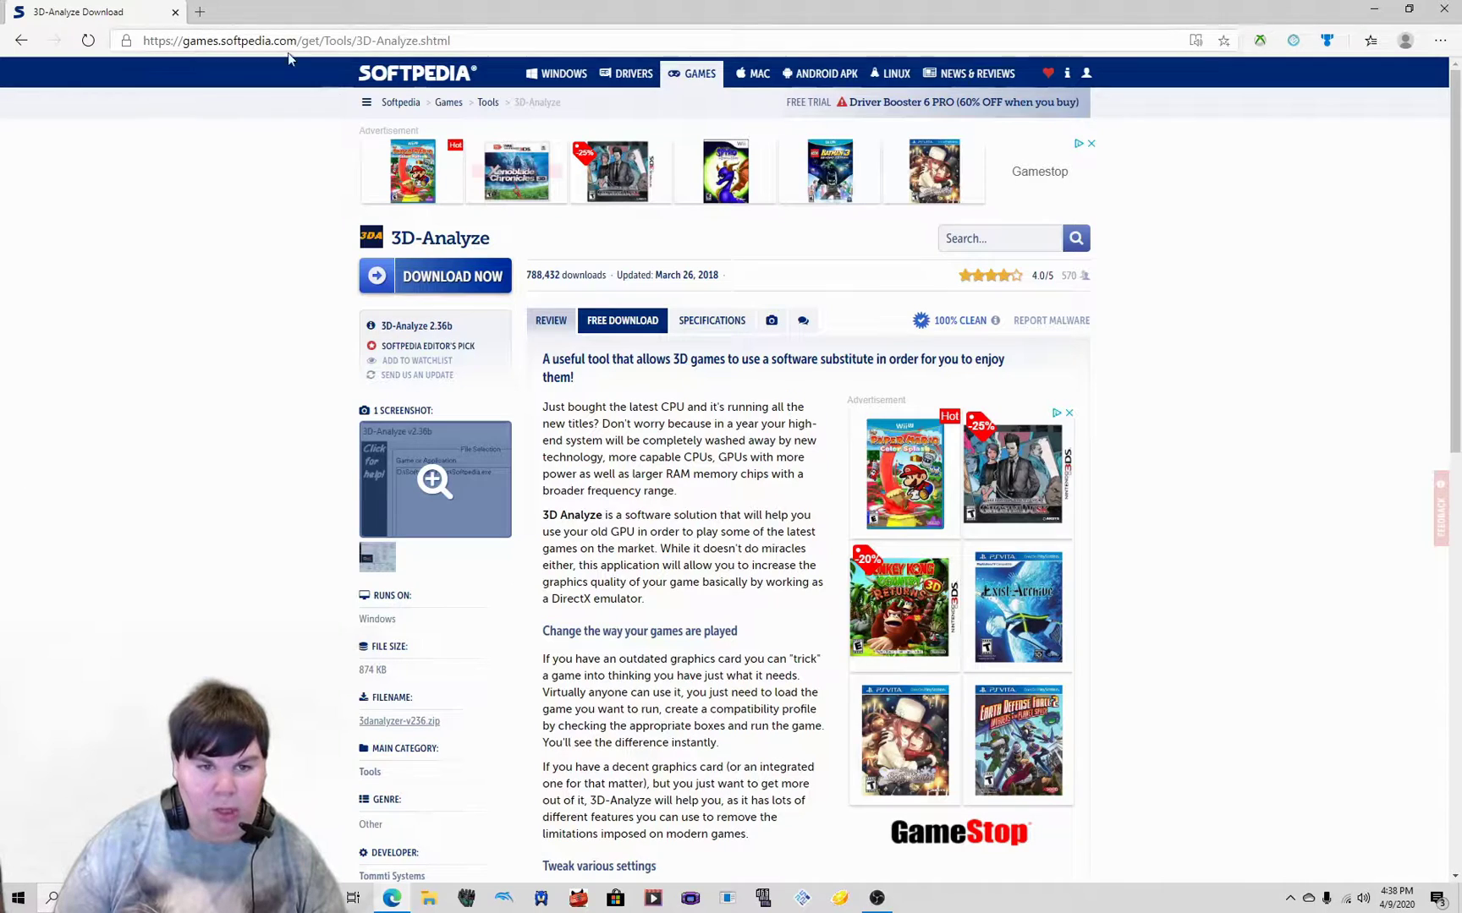
Close Edge and open the 3danalyzer-v236 (1) folder from Downloads in File Explorer.
click(1453, 9)
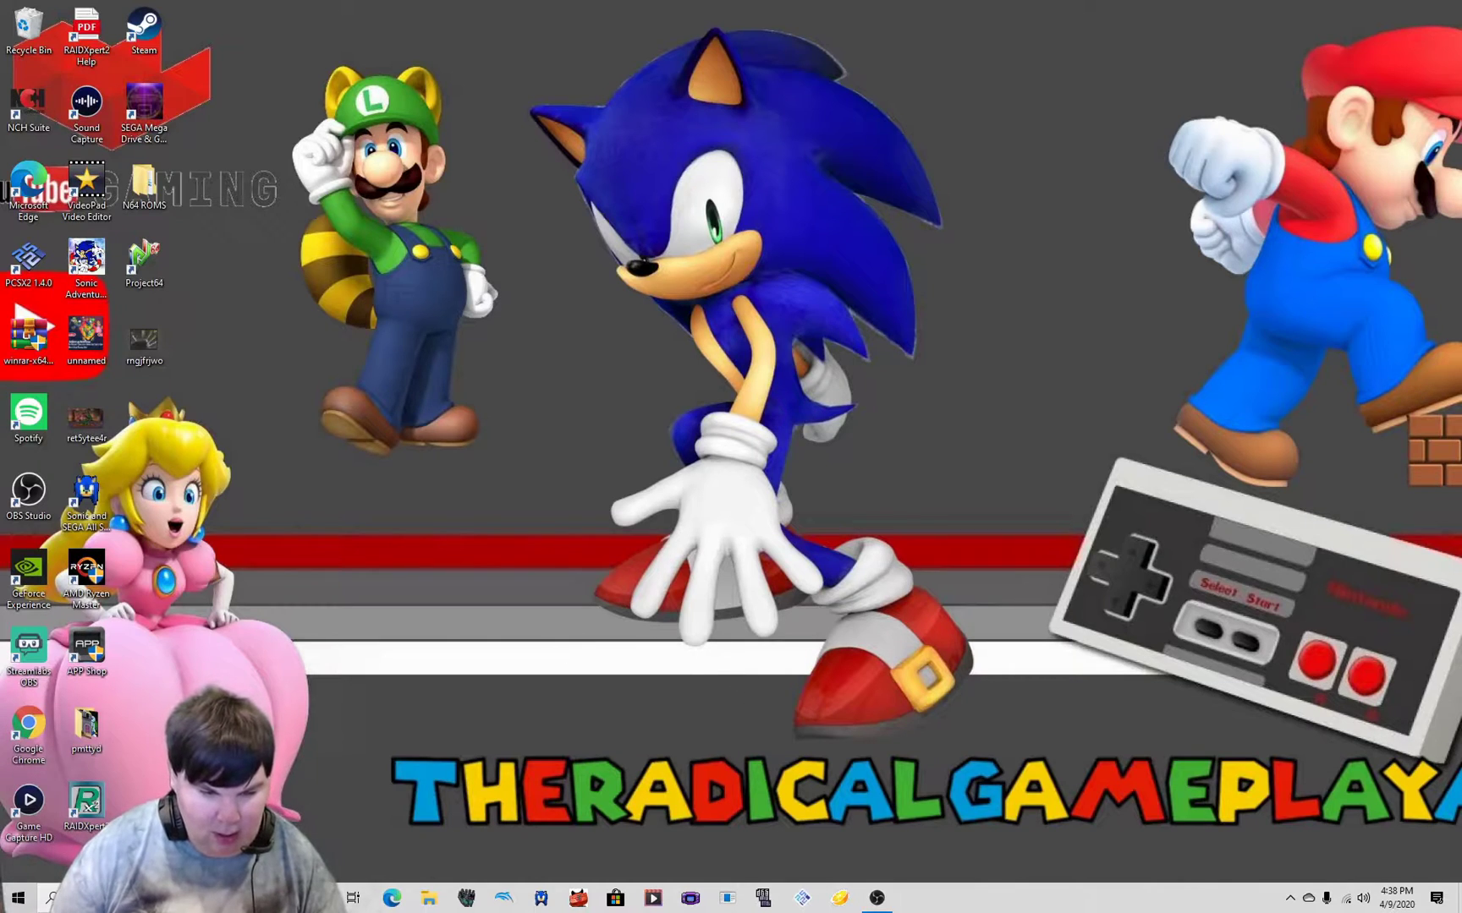
click(415, 908)
click(367, 500)
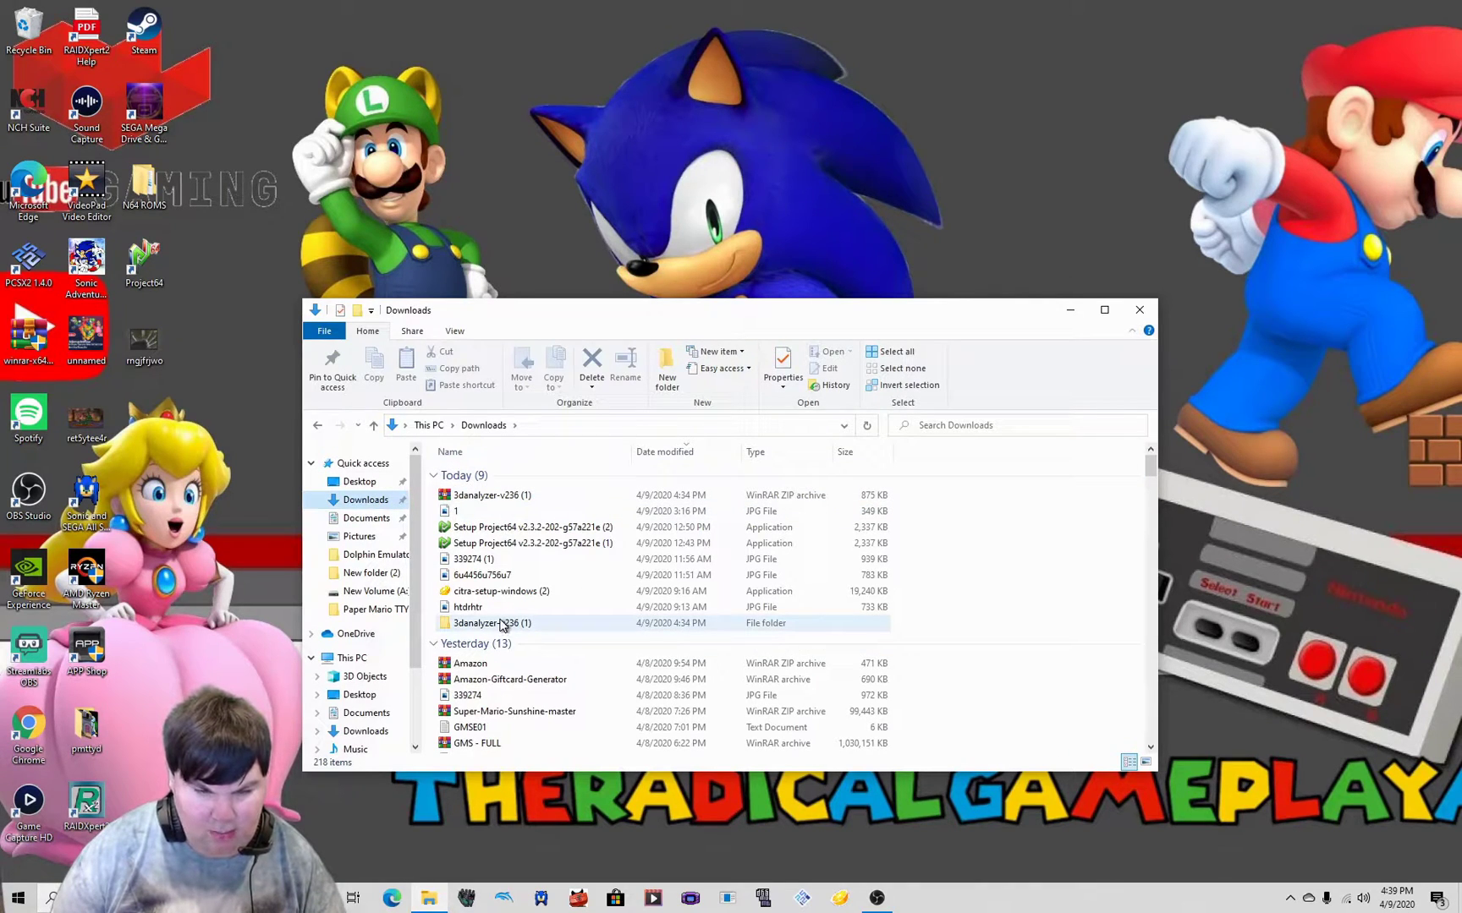
double_click(501, 623)
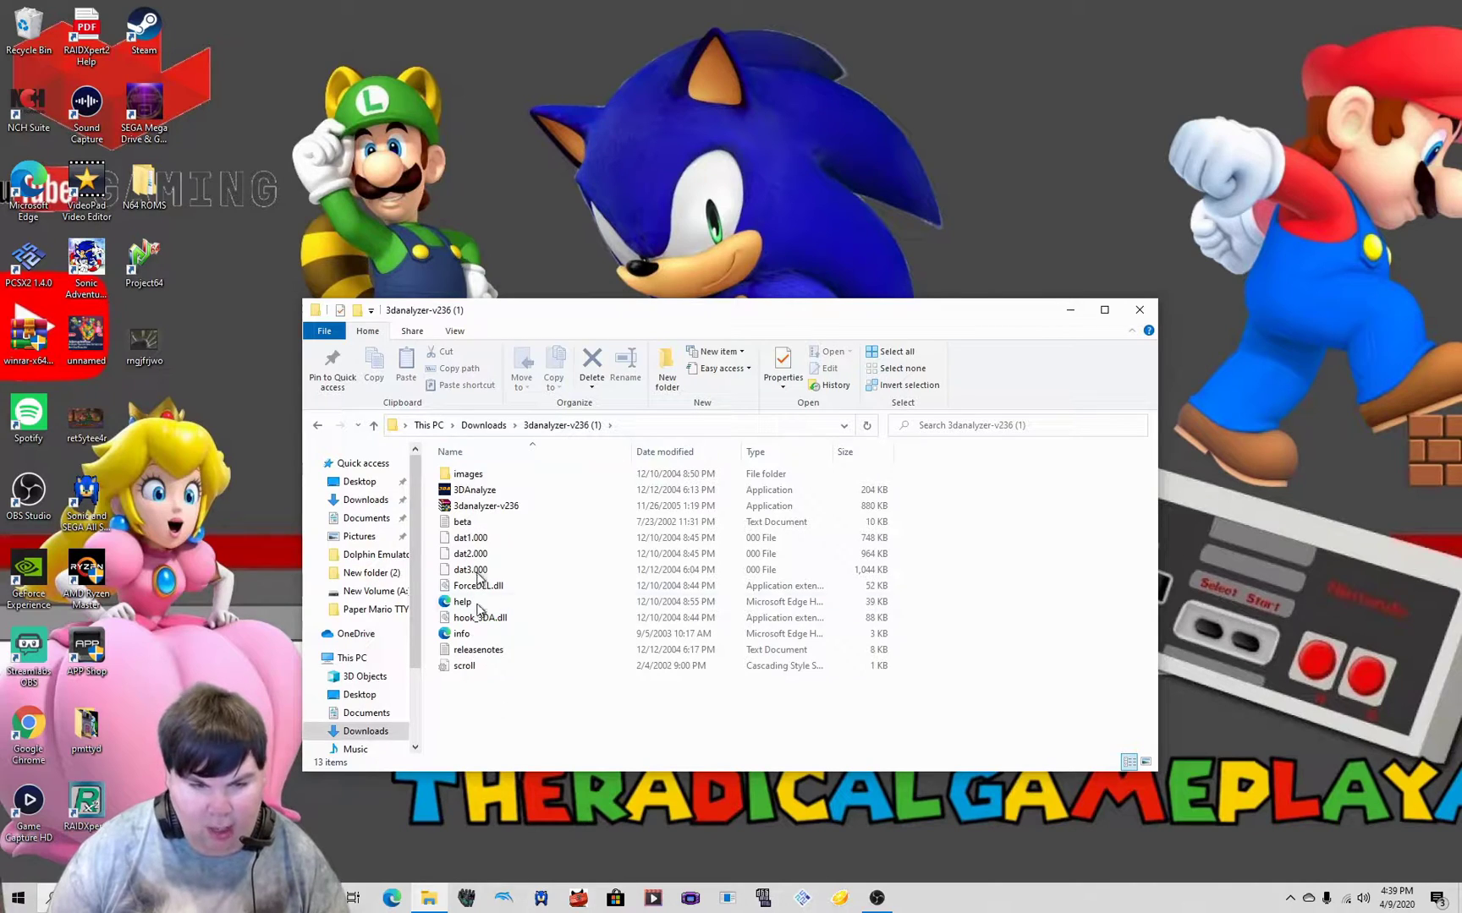
Launch 3D-Analyze, center its window, and select Project64.exe as the target game executable.
double_click(496, 489)
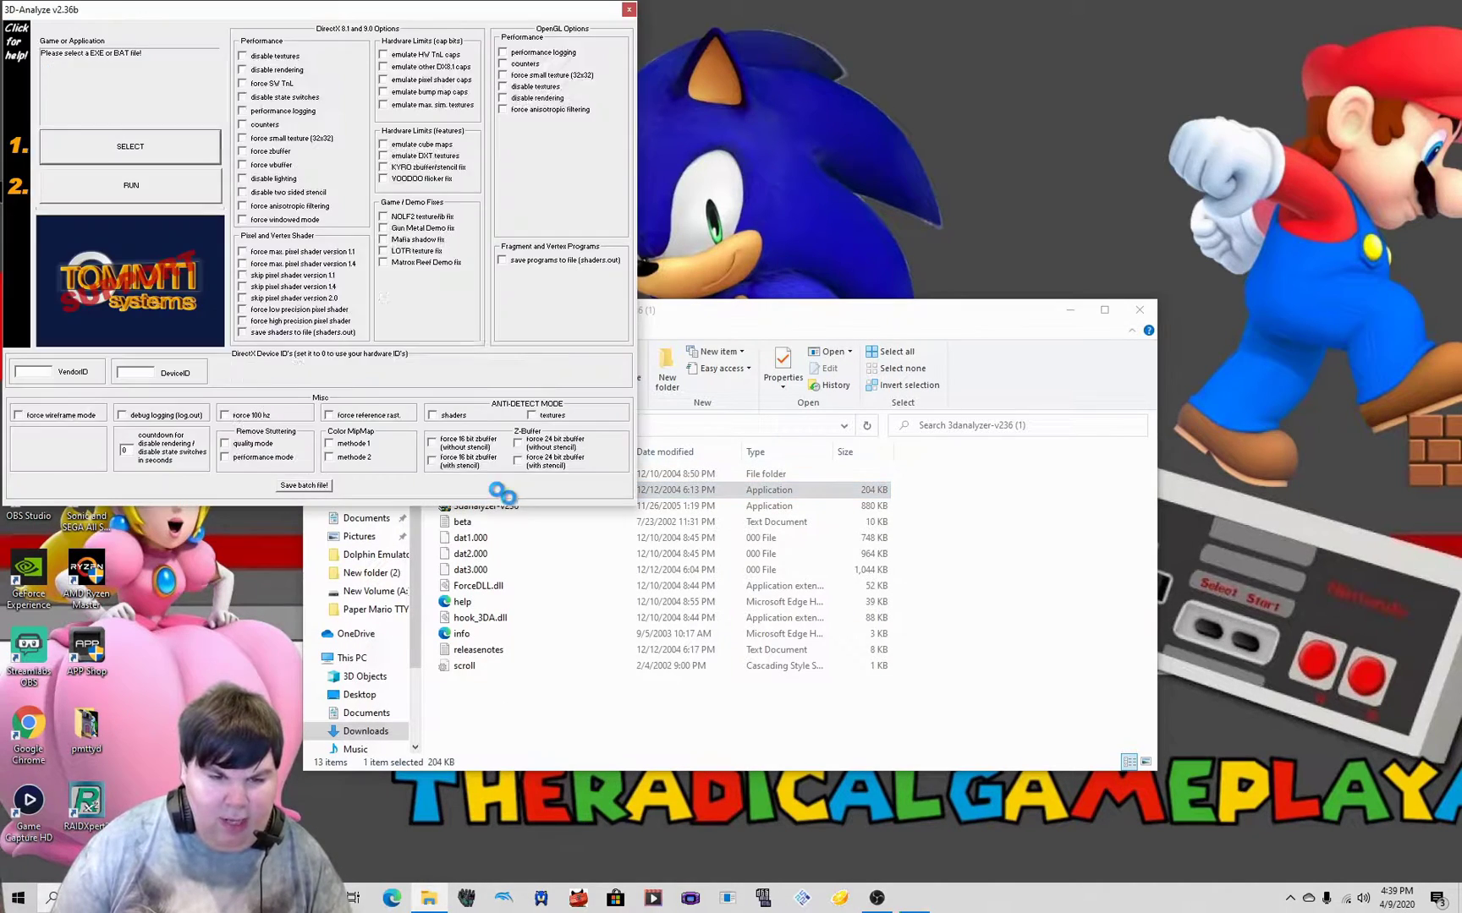
drag(227, 22, 667, 239)
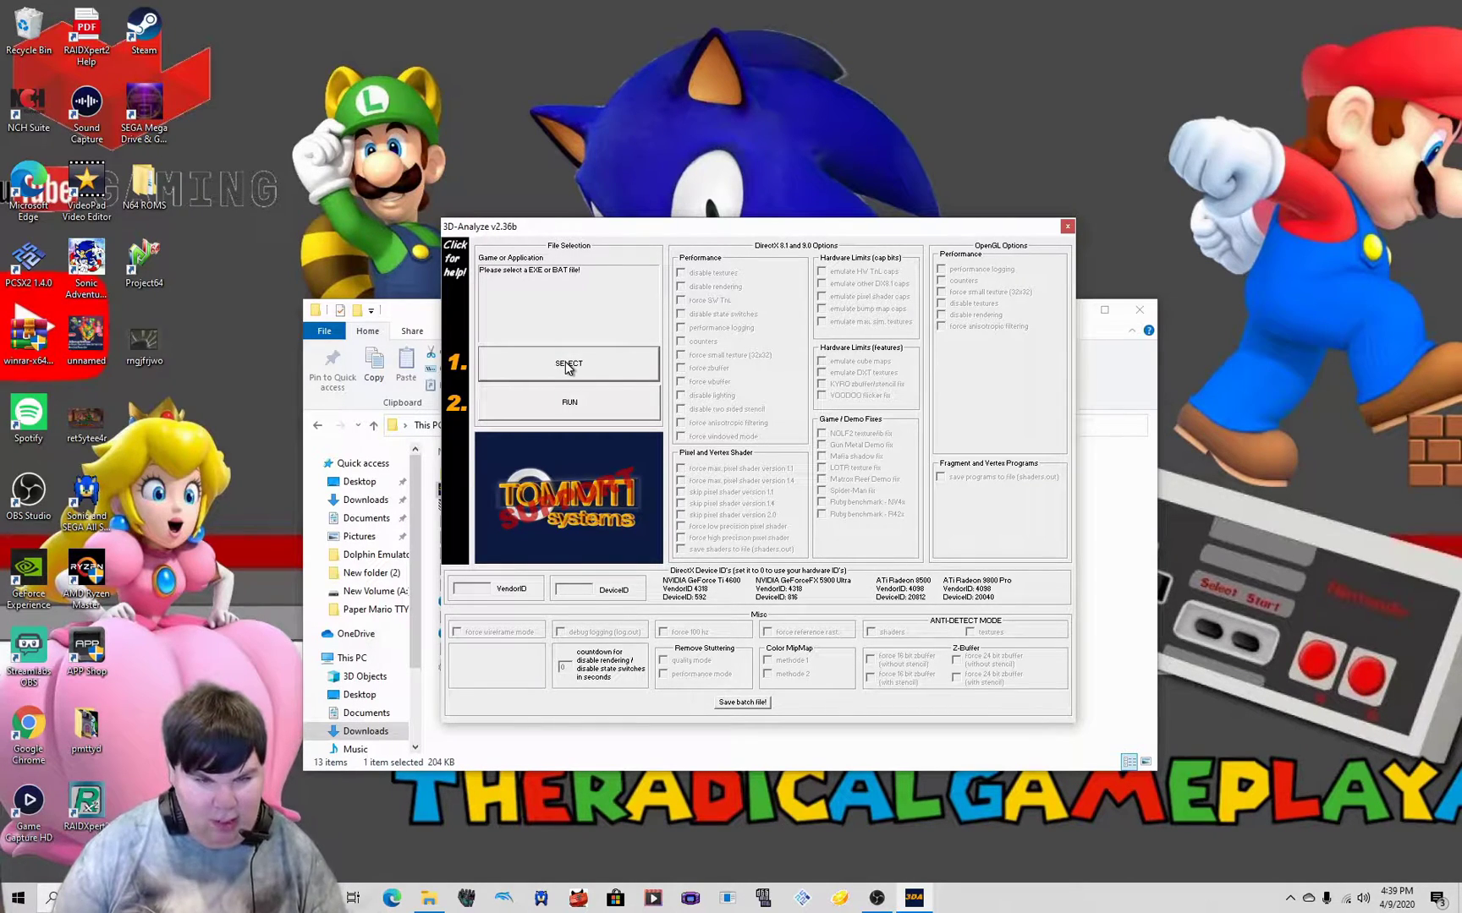
click(566, 367)
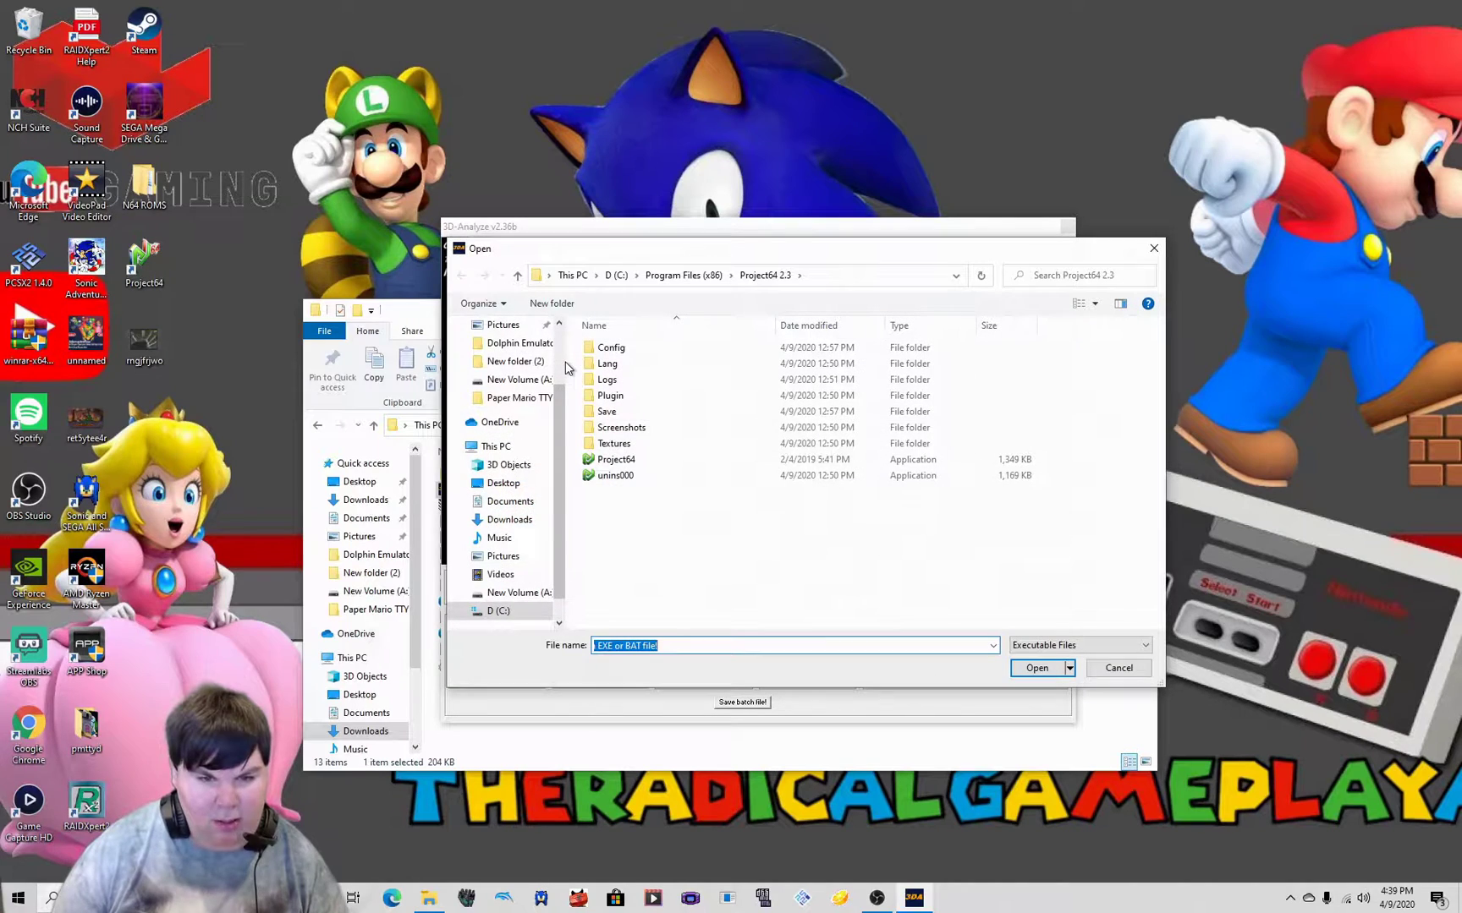
double_click(607, 461)
Close the developer's support page, File Explorer, and 3D-Analyze.
click(595, 448)
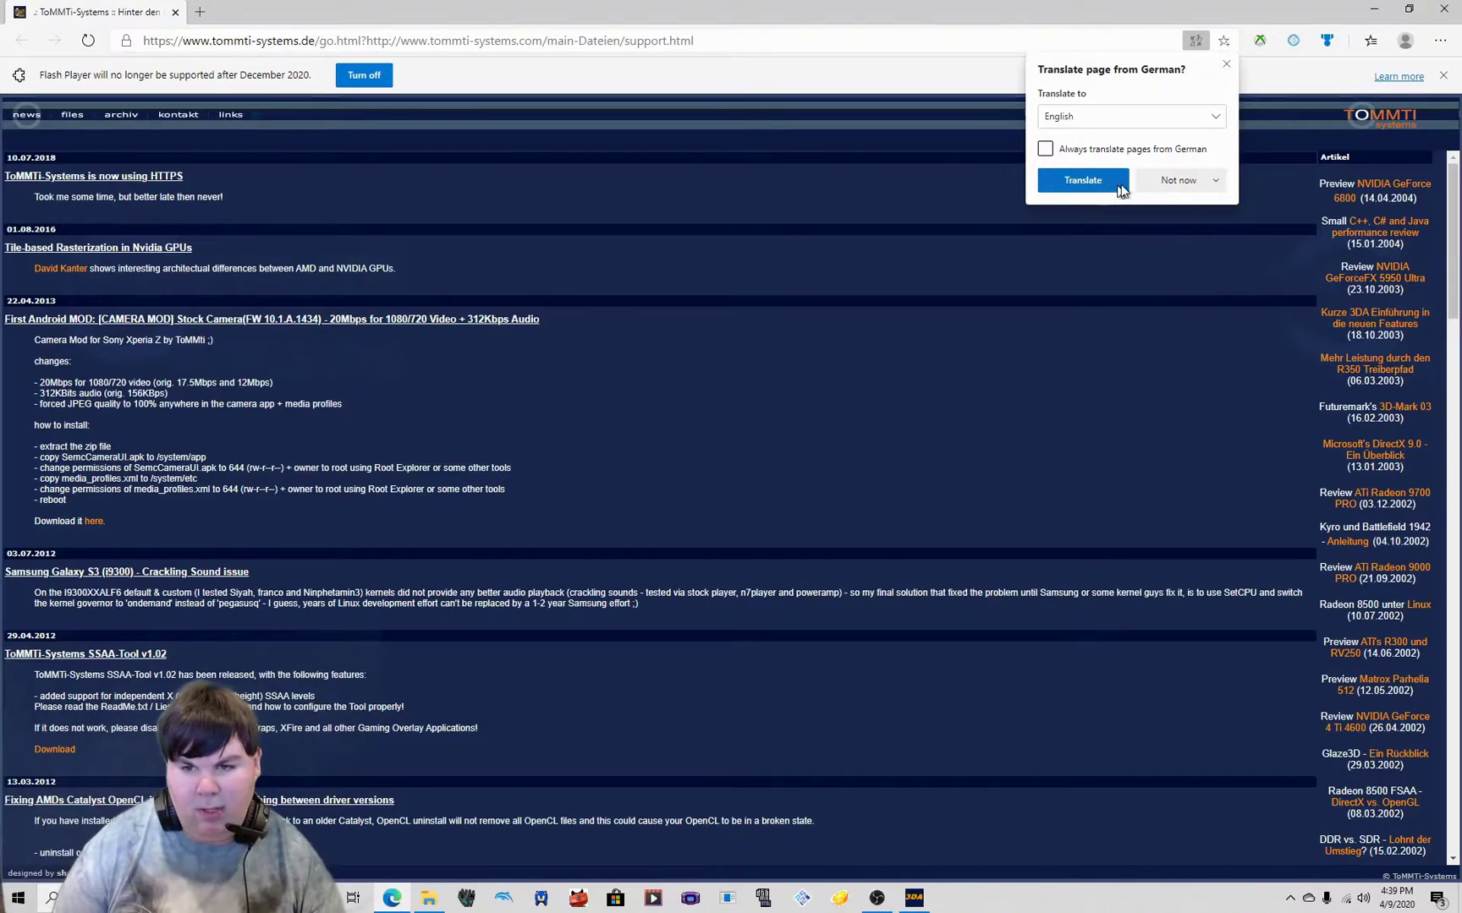
click(1185, 181)
click(1446, 9)
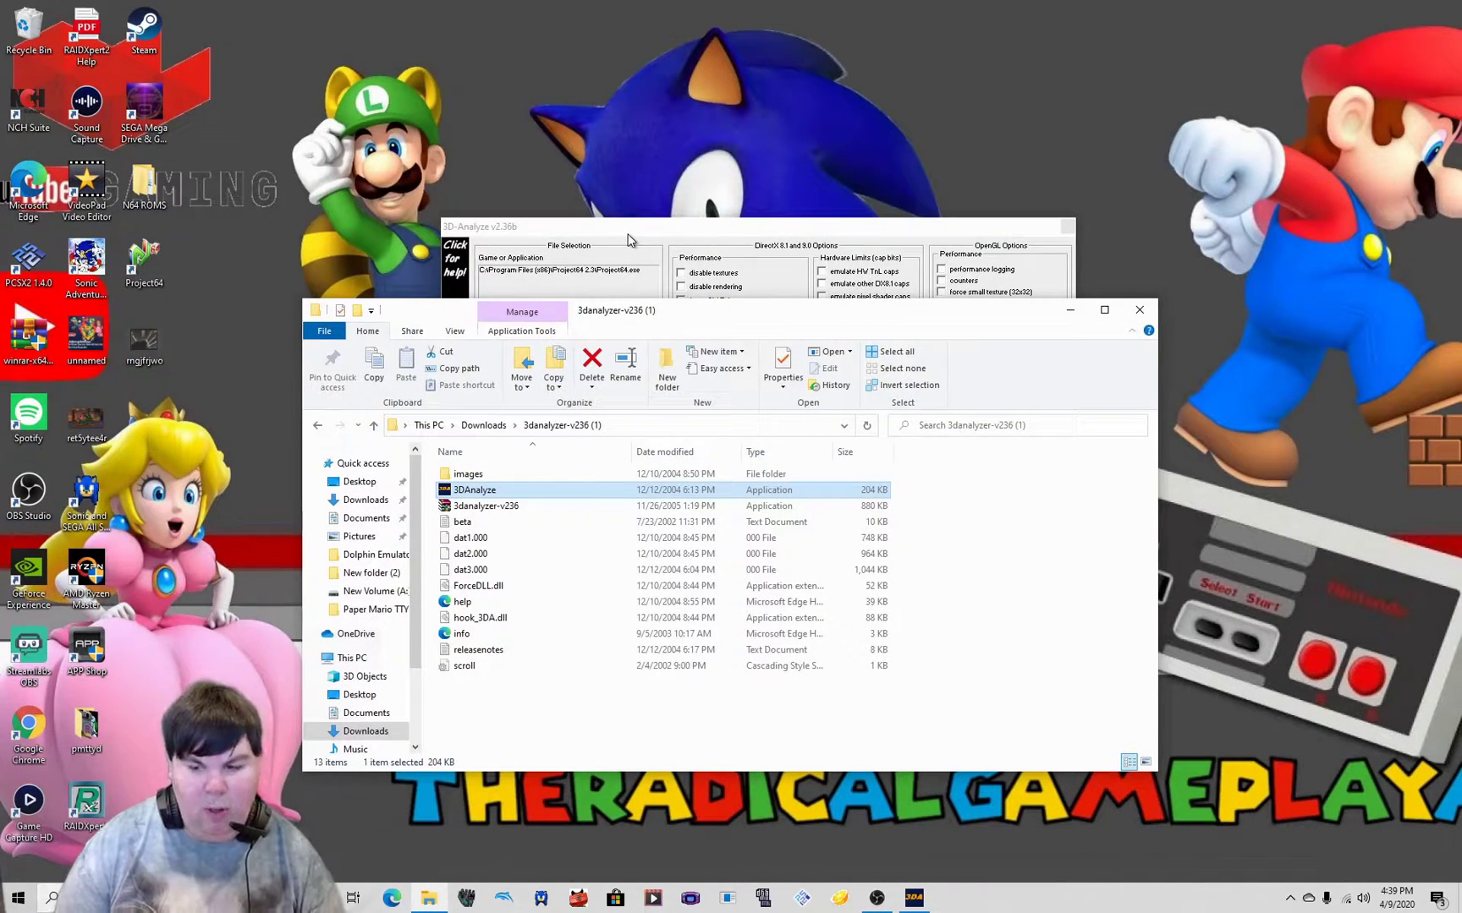
click(1140, 310)
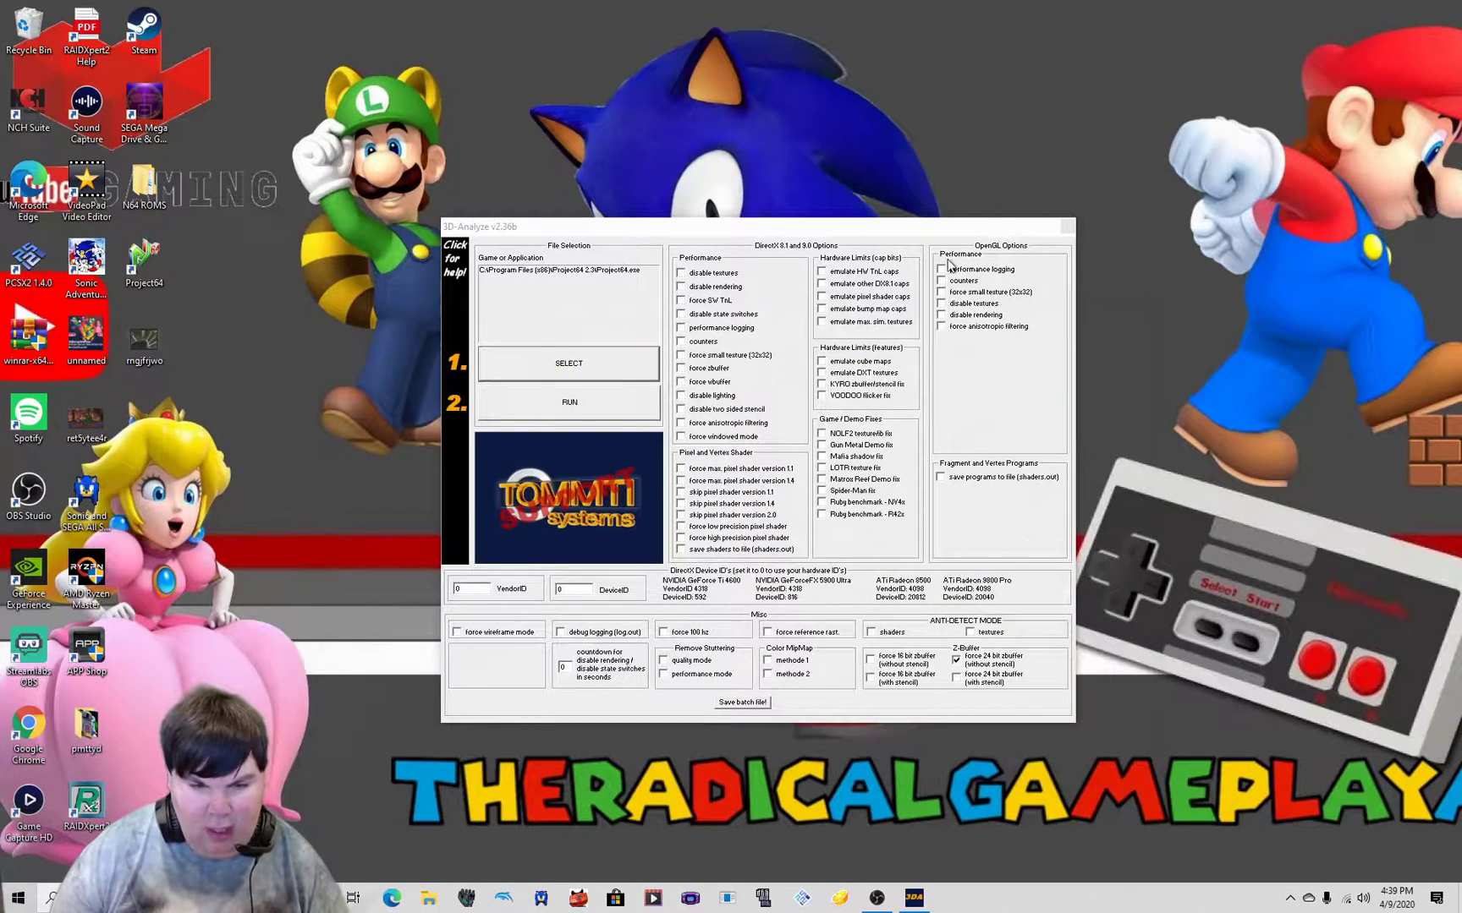
click(1067, 227)
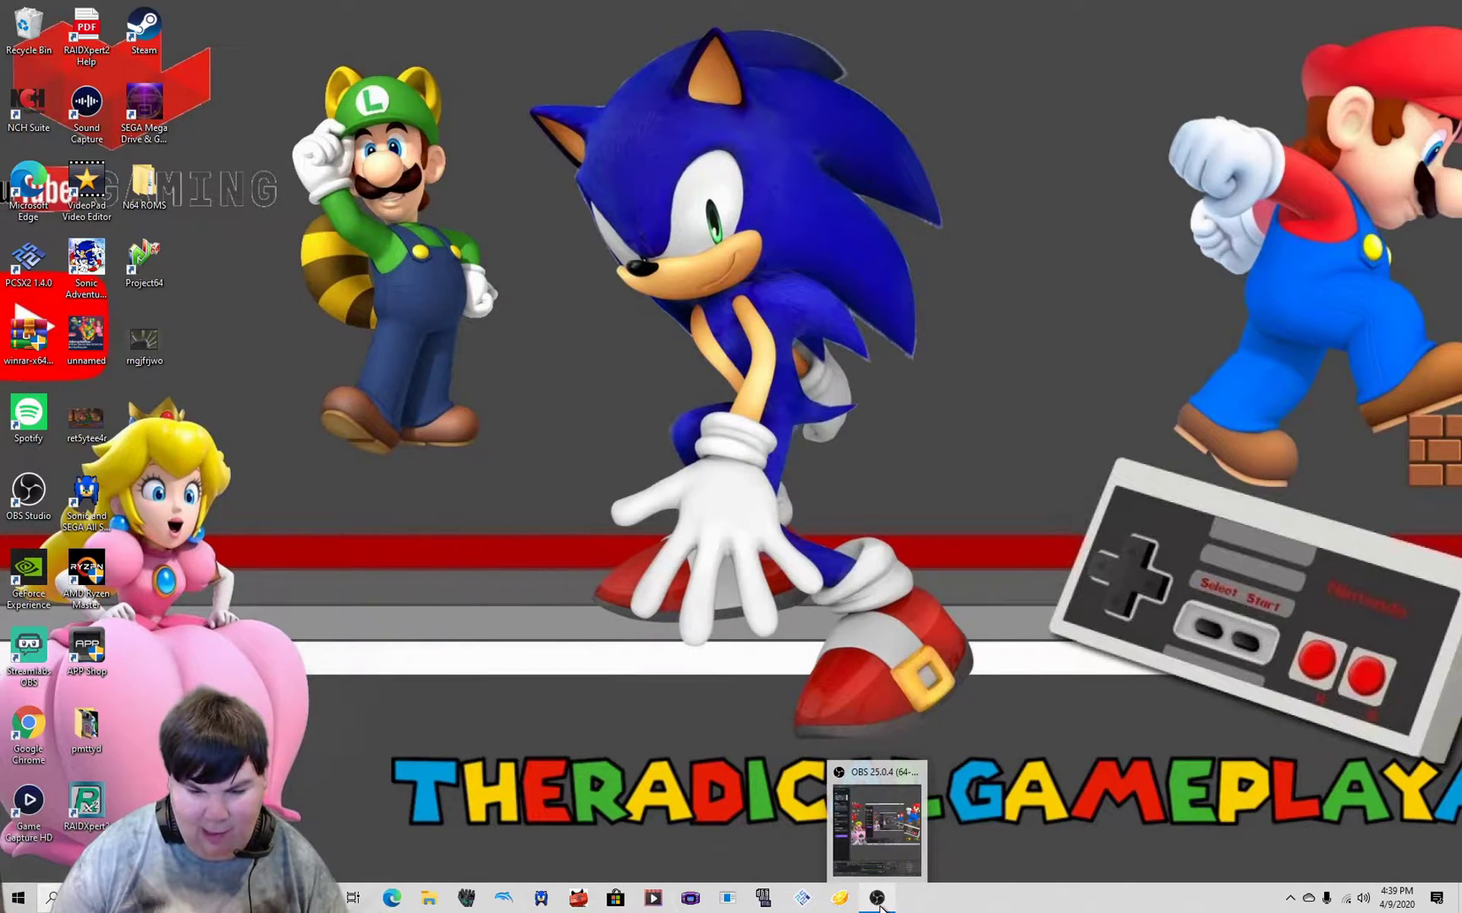
Launch Project64, dismiss the support prompt, and open the graphics plugin configuration.
double_click(135, 258)
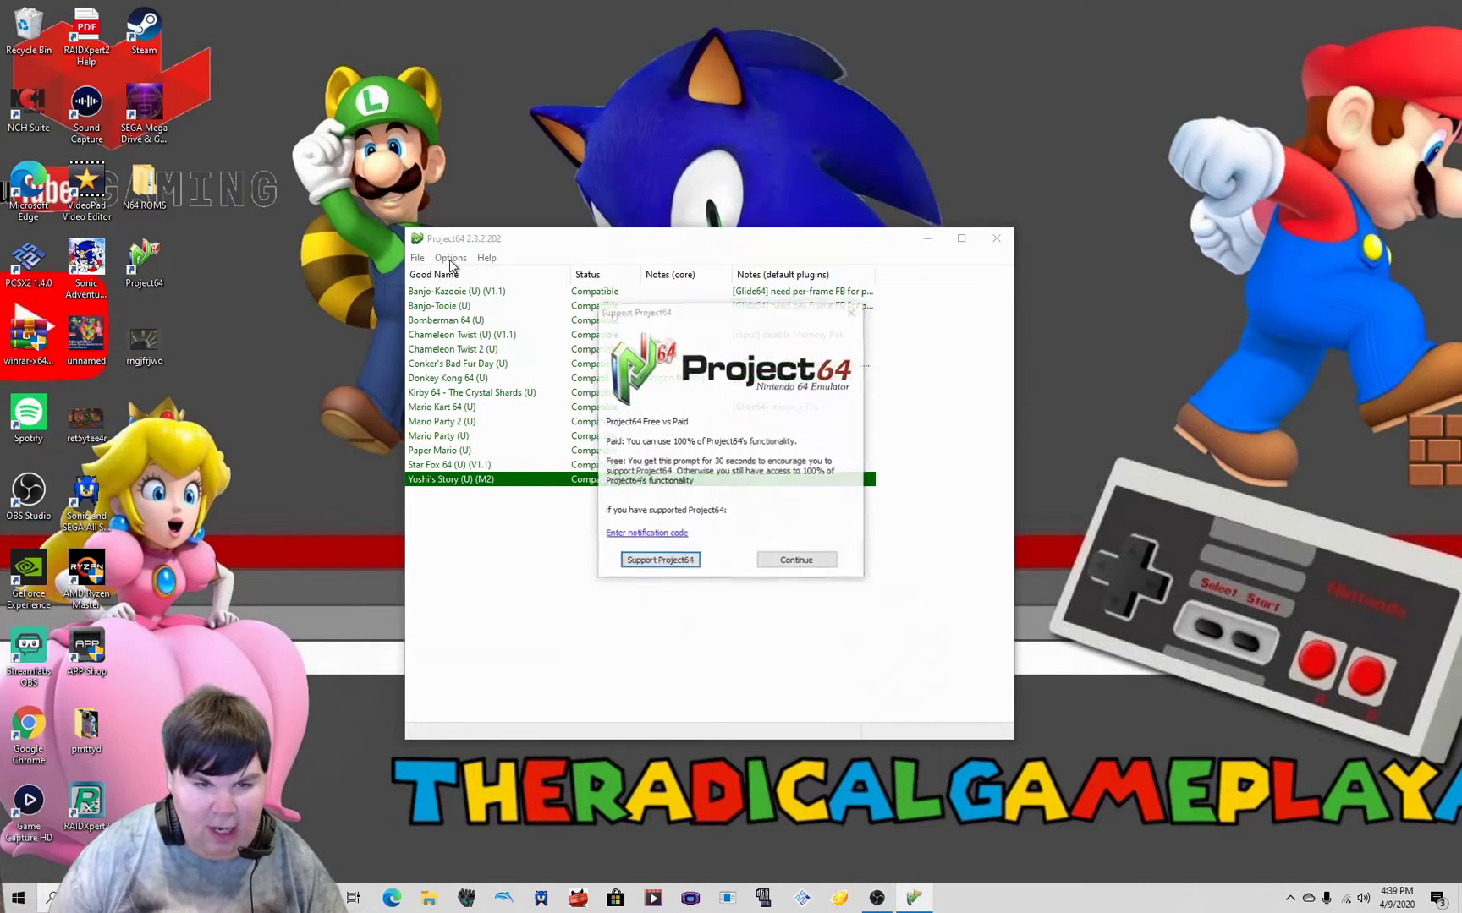
click(796, 561)
click(450, 258)
mouse_move(484, 259)
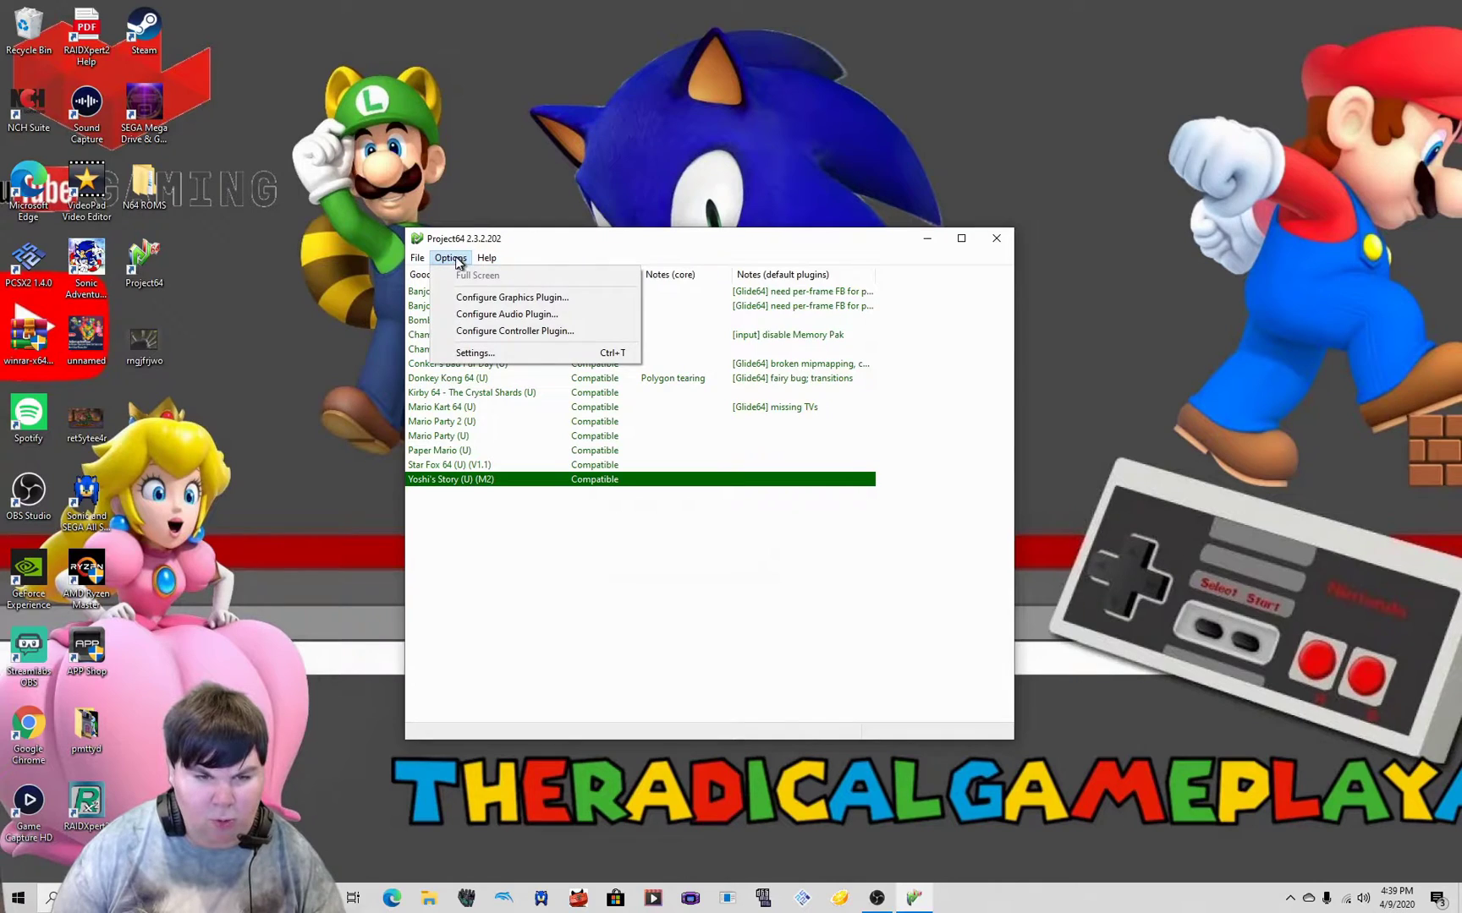
click(463, 293)
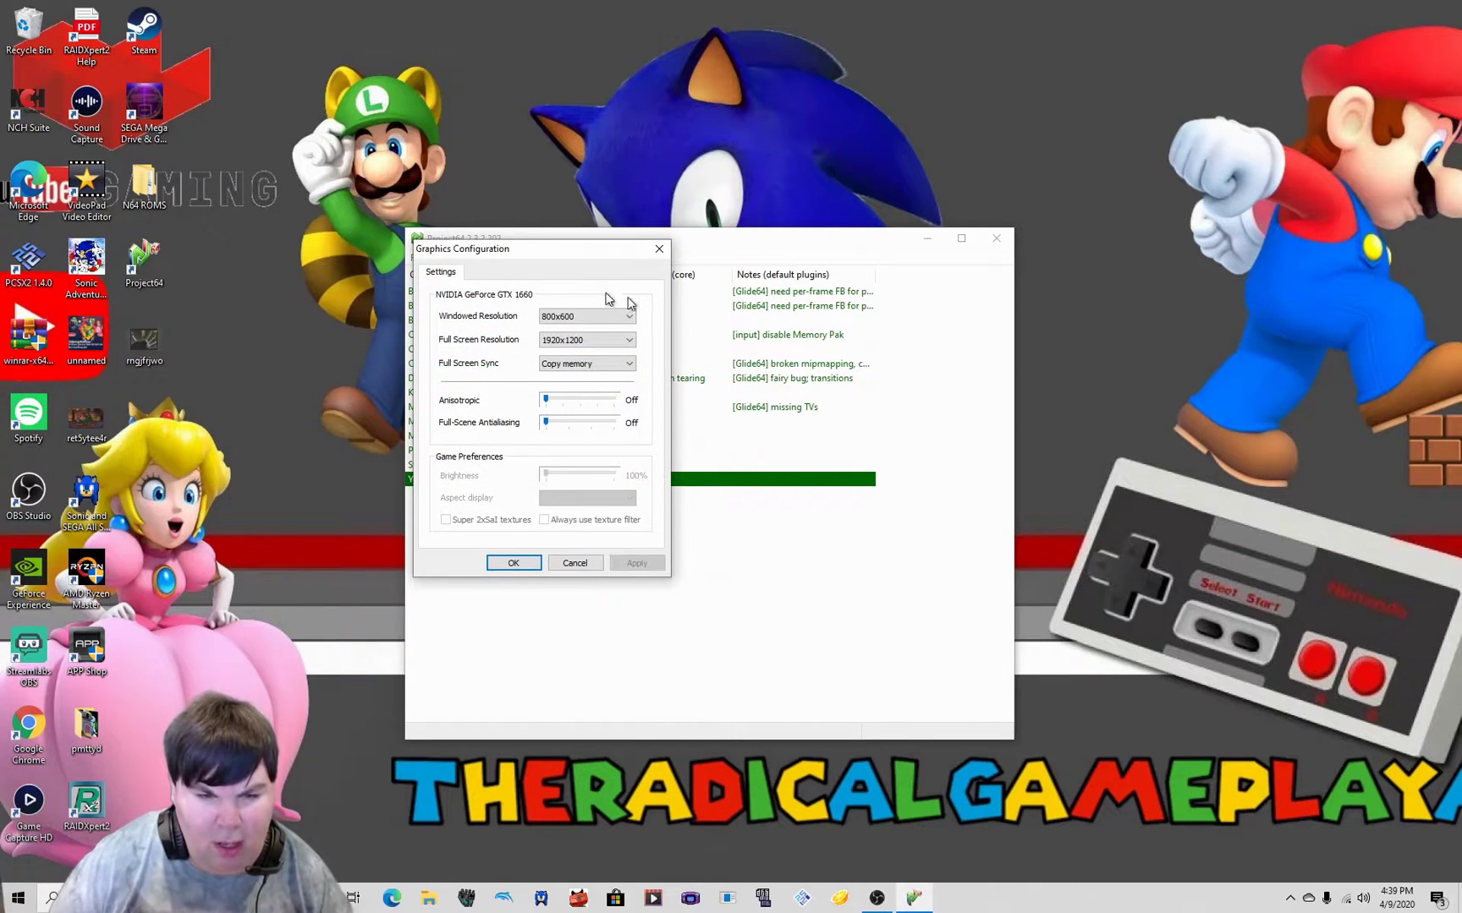
In Options > Settings > Plugins, choose Glide64 For PJ64 2.1.2.202 as the video plugin.
click(656, 254)
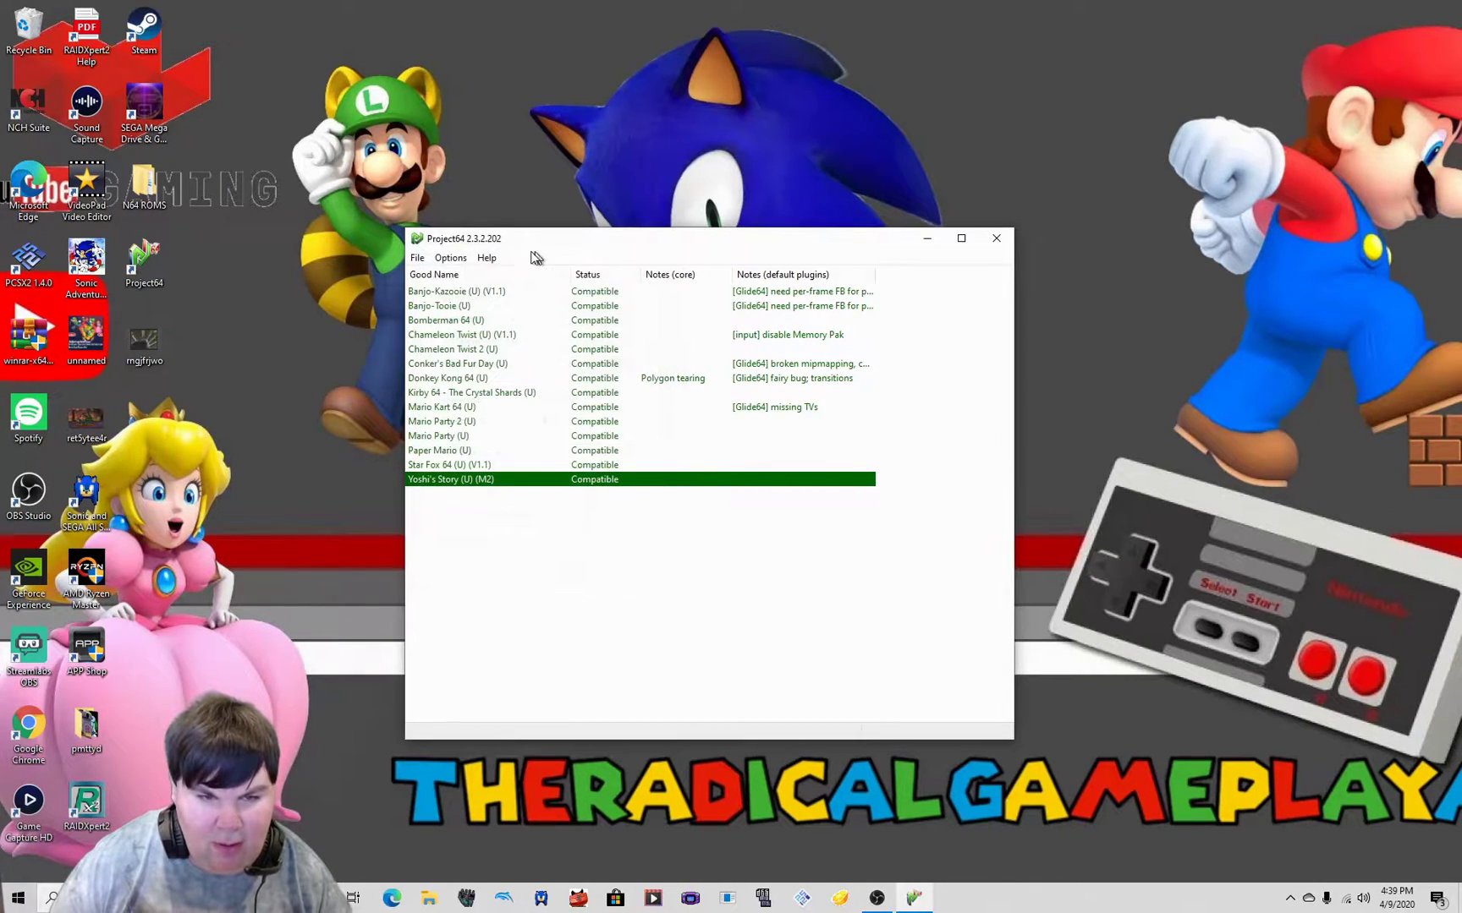
click(450, 258)
click(499, 355)
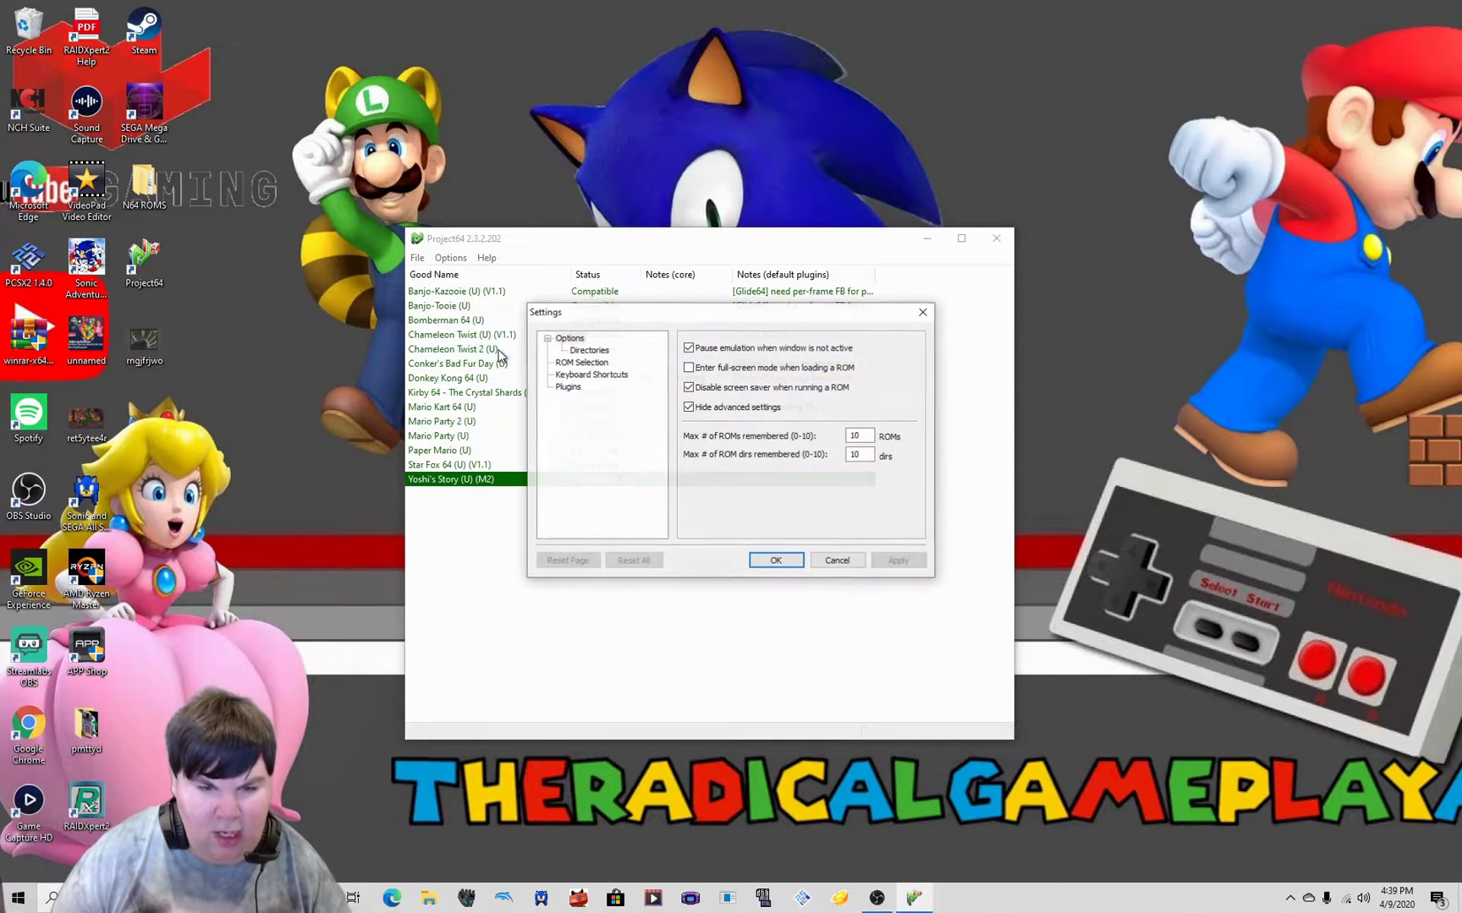
click(569, 388)
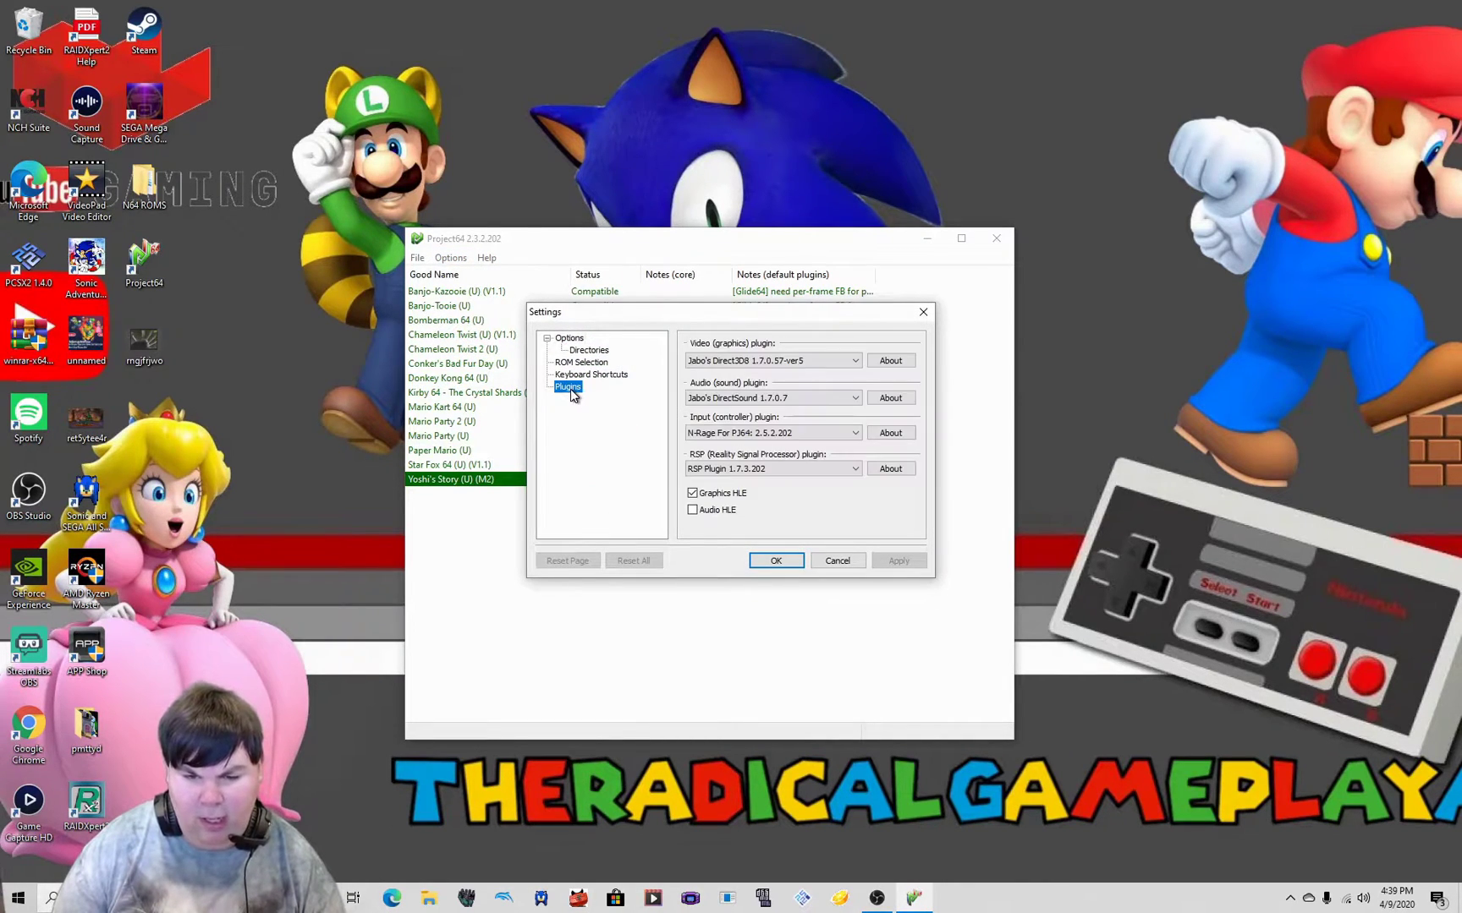
click(795, 361)
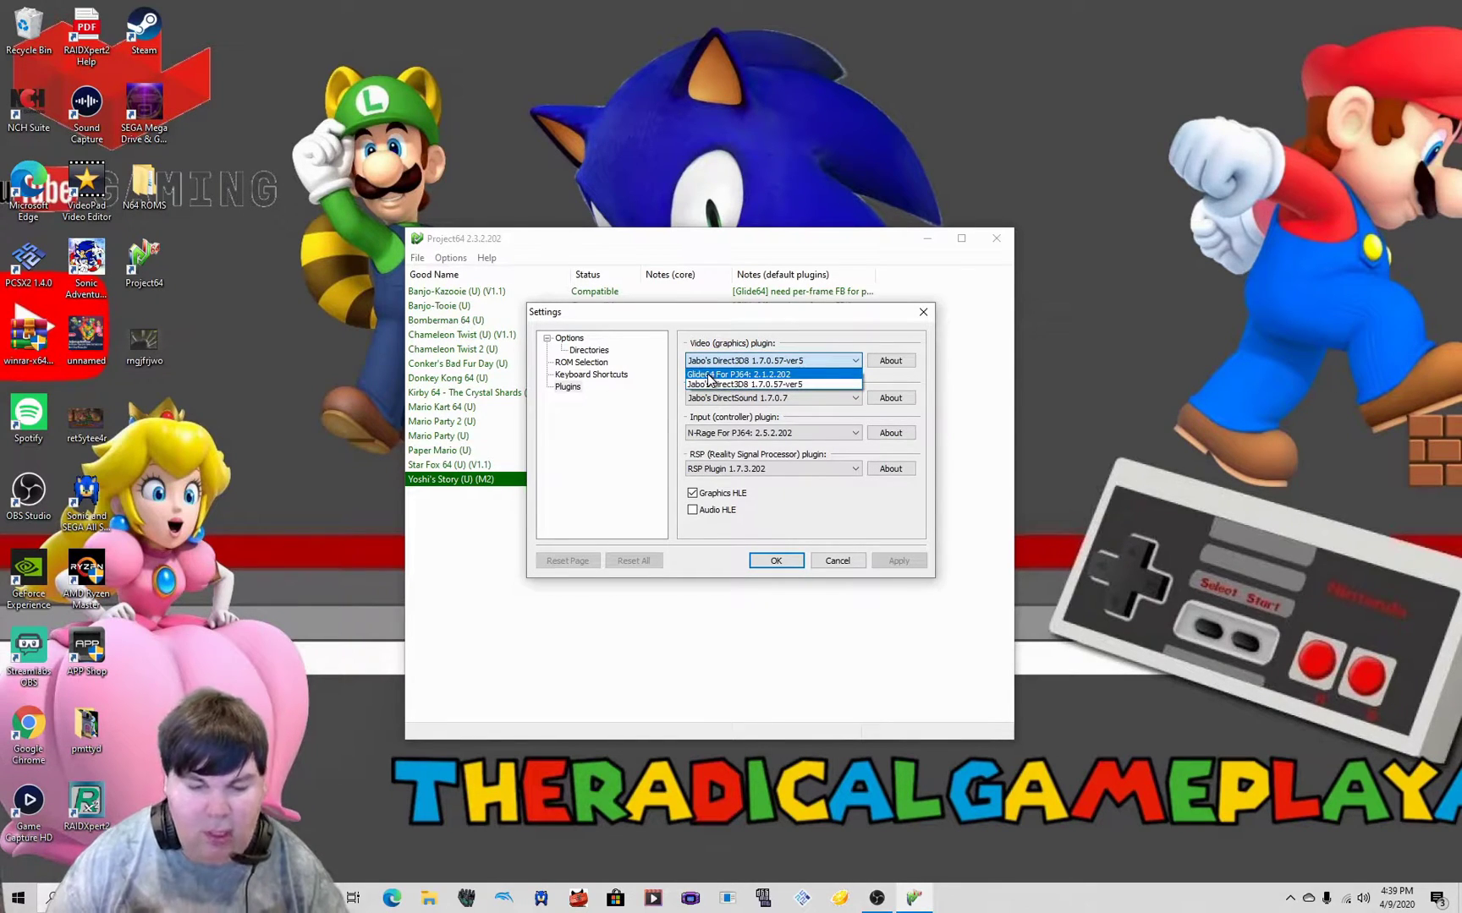
click(780, 375)
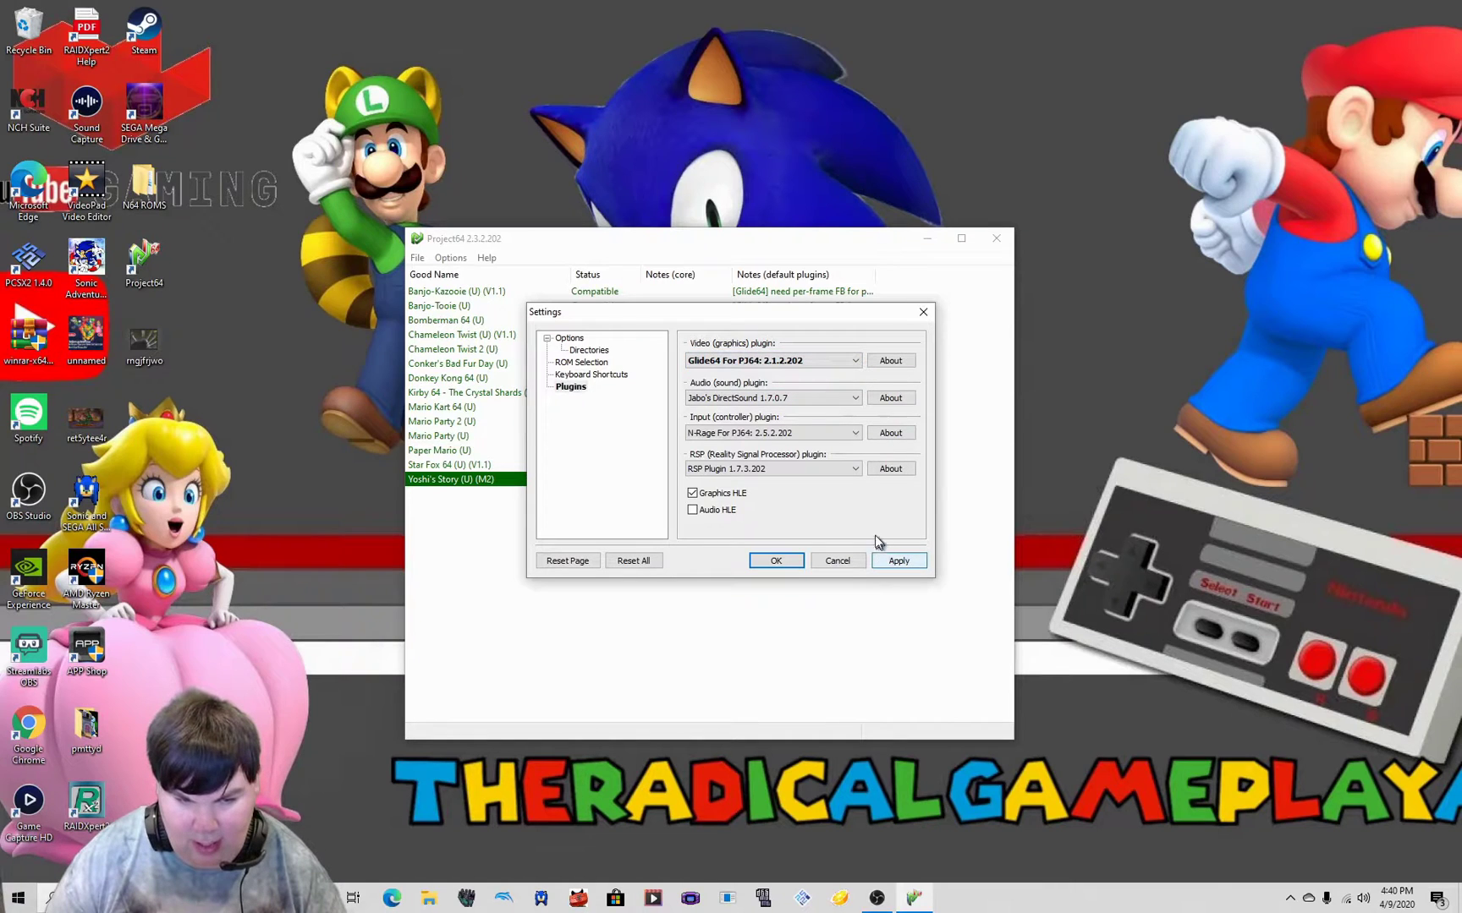
Review the controller and audio plugin lists, confirm Glide64 remains selected, and save with OK.
click(806, 469)
click(807, 470)
click(789, 433)
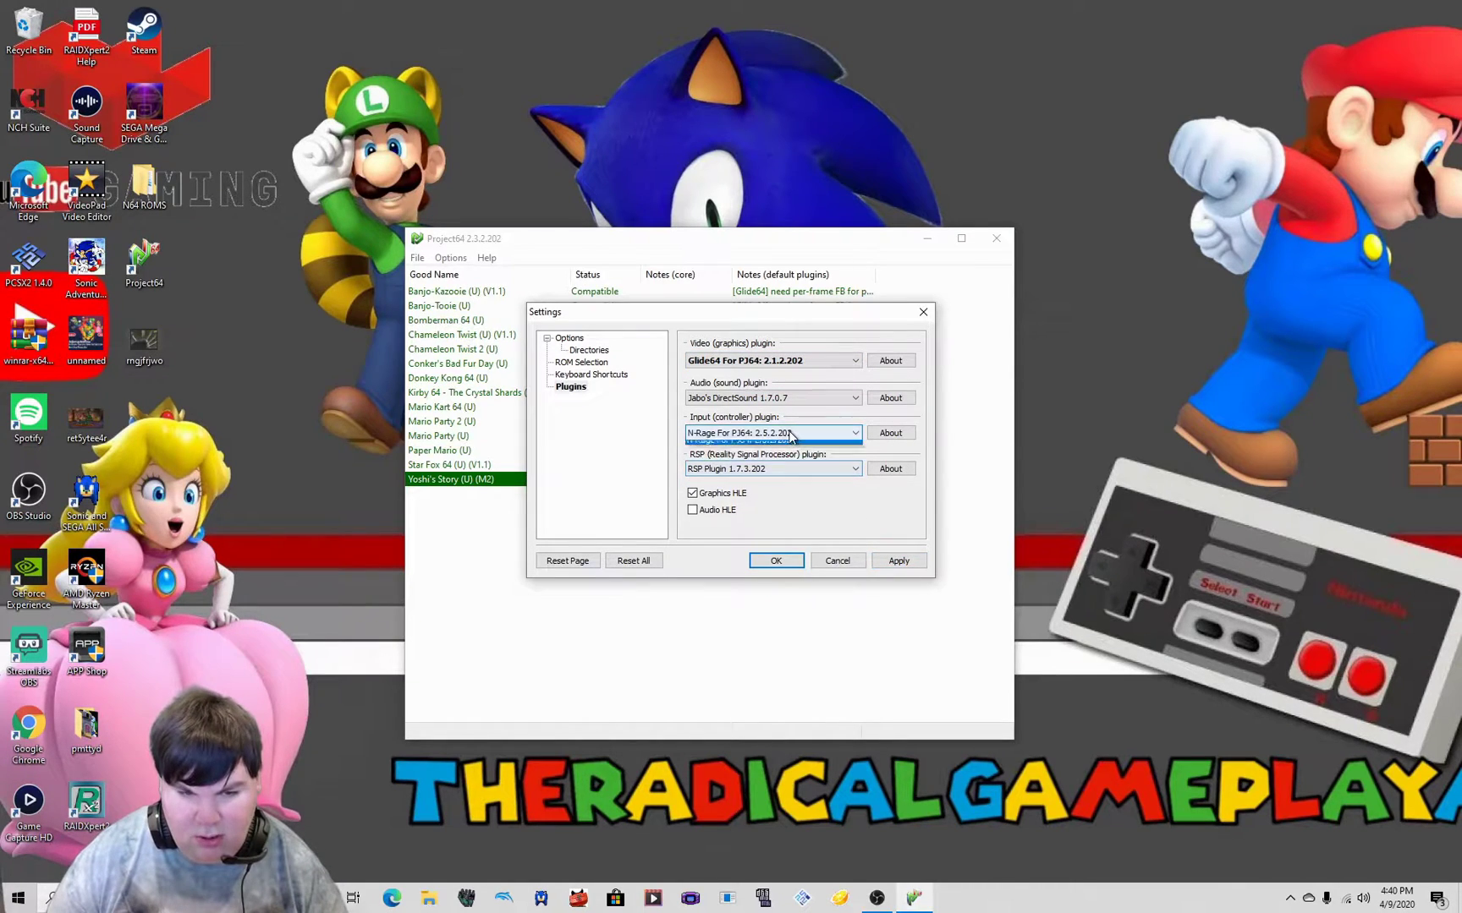
click(789, 435)
click(780, 398)
click(780, 376)
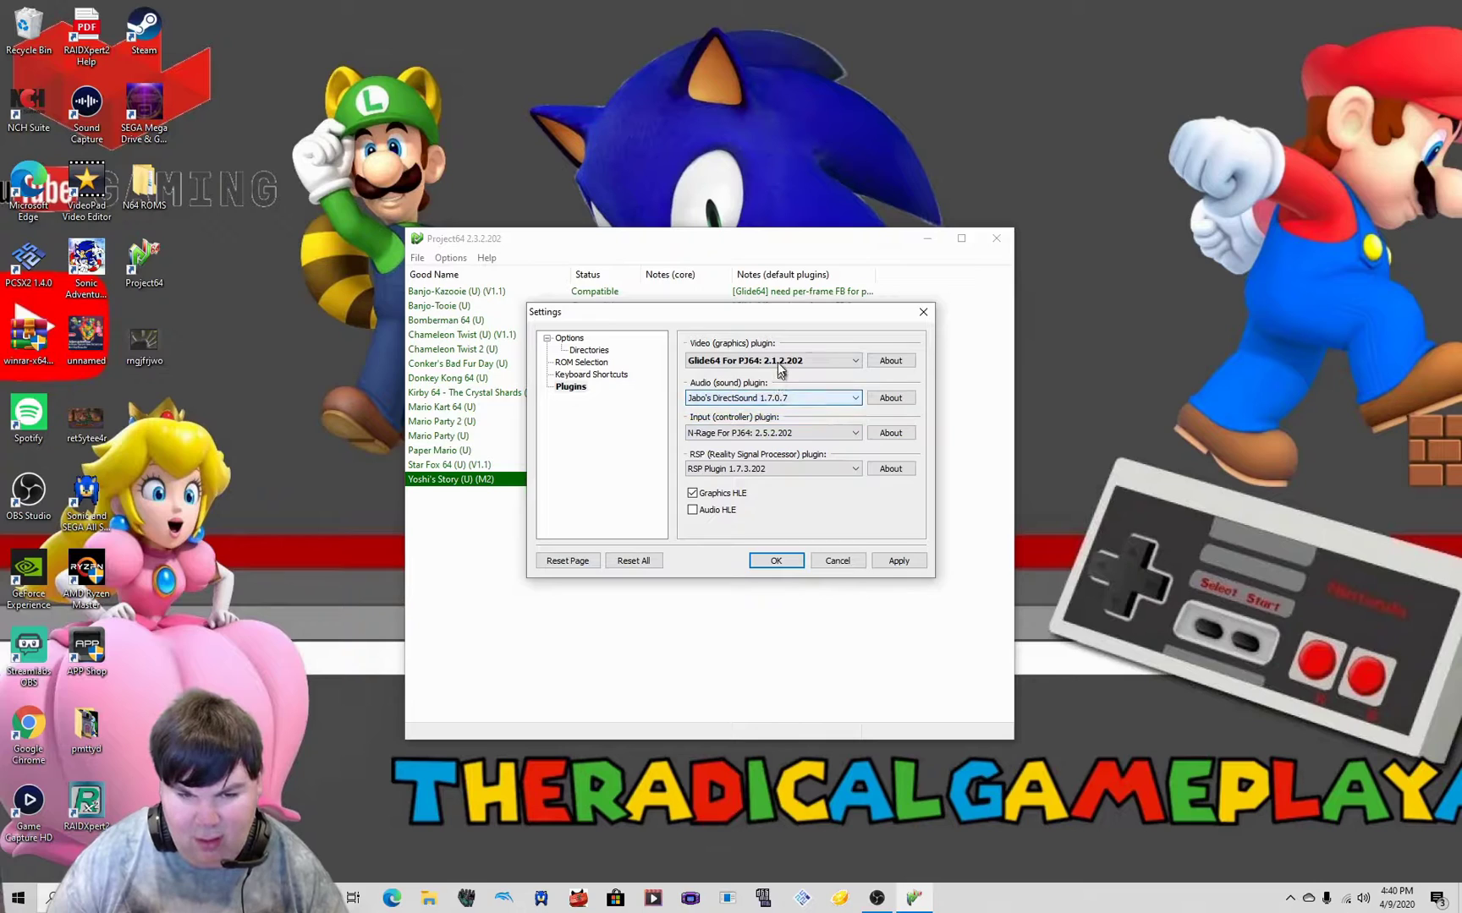
click(780, 366)
click(777, 361)
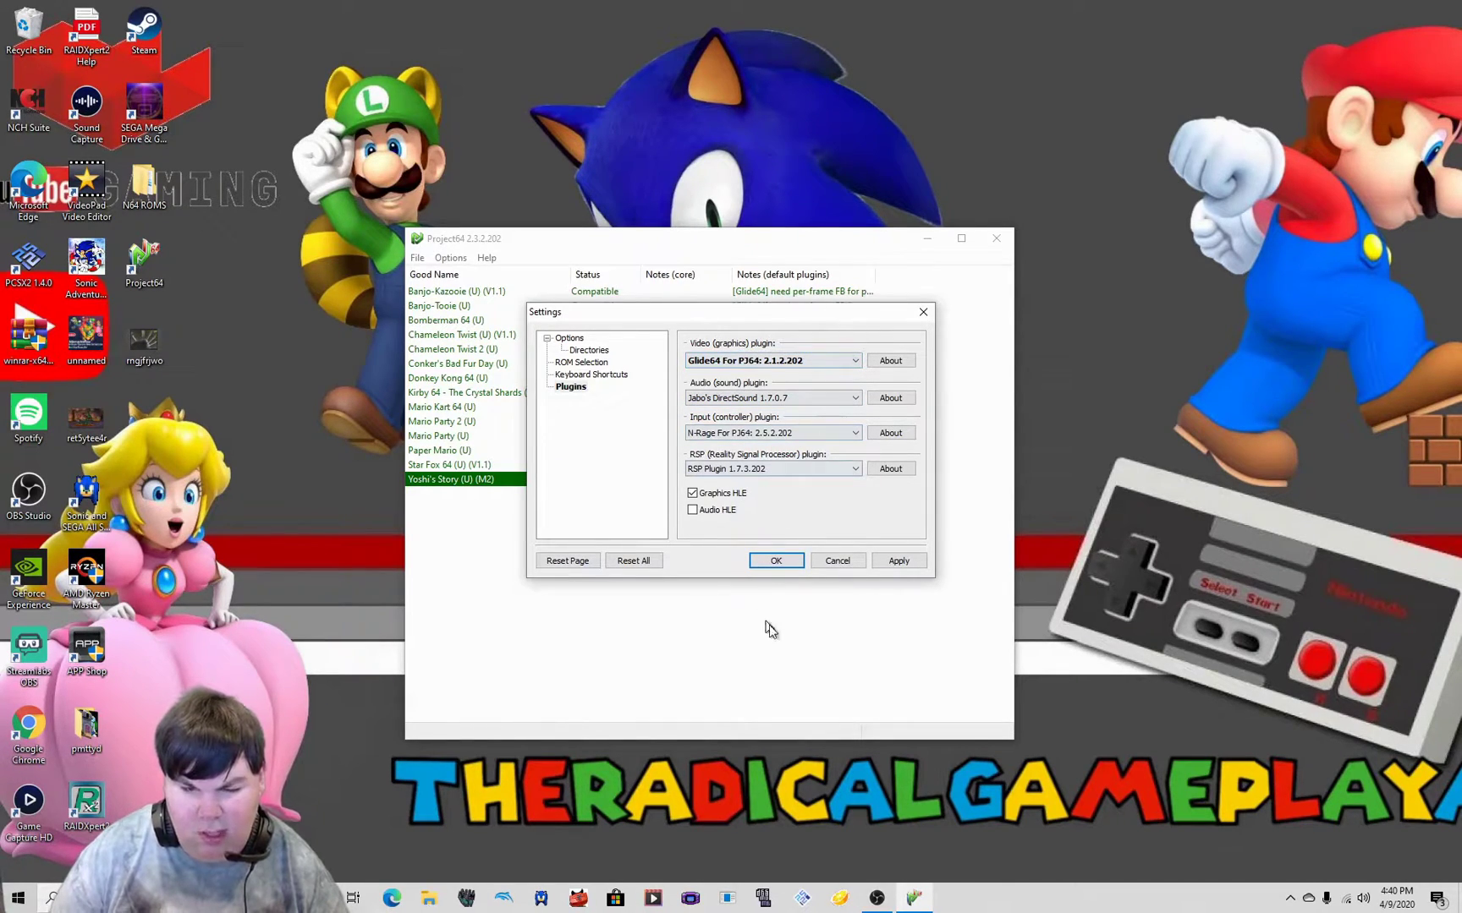
click(773, 561)
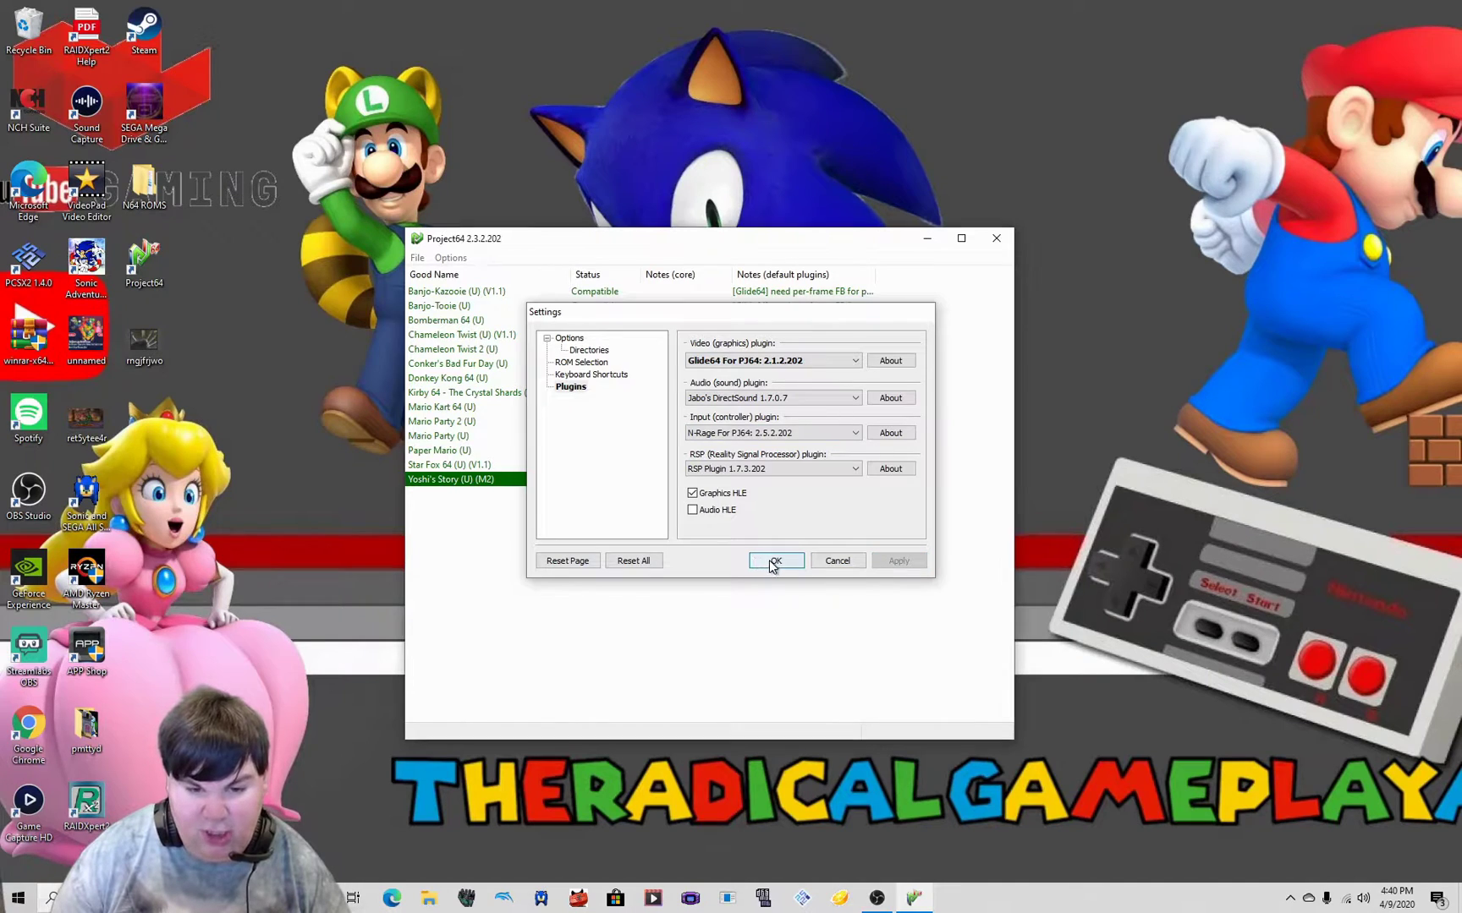
Launch Yoshi's Story, reposition its window, and start Story Mode from the title screen.
double_click(462, 482)
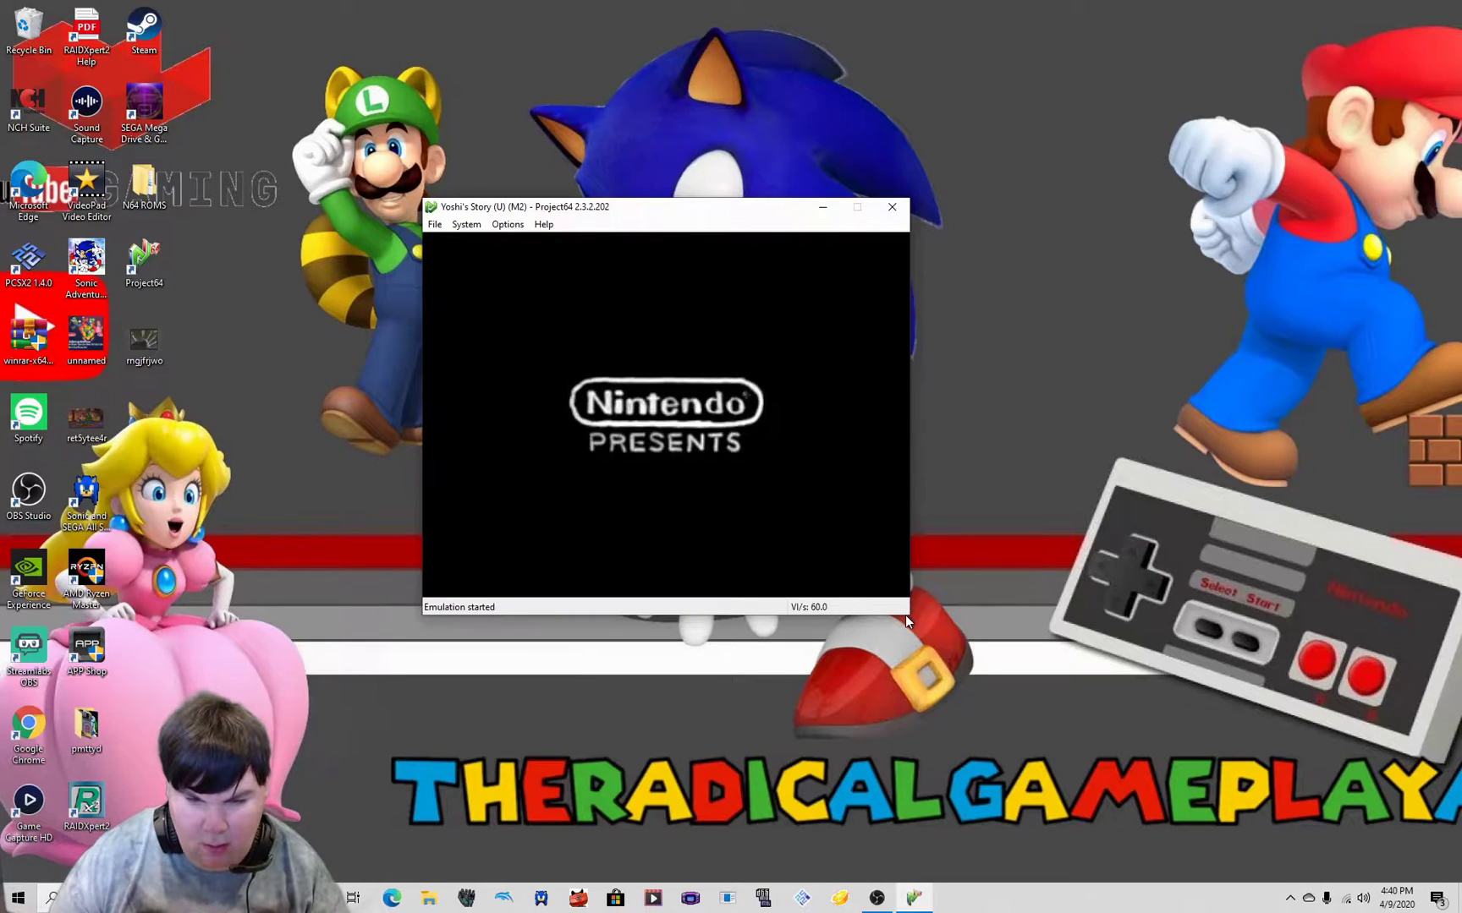
drag(615, 205, 725, 281)
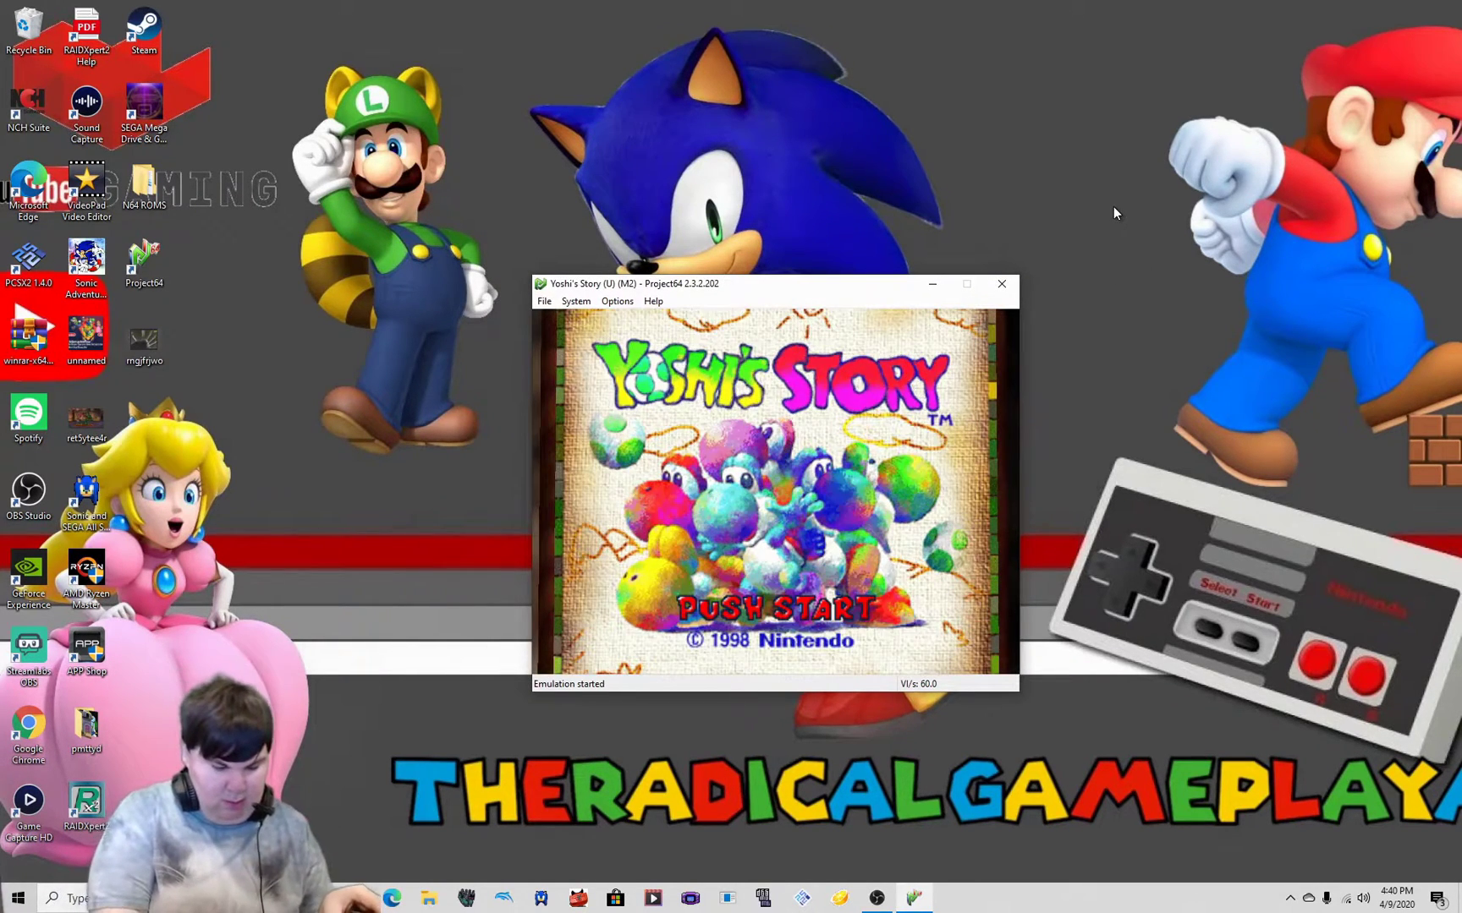
key(Return)
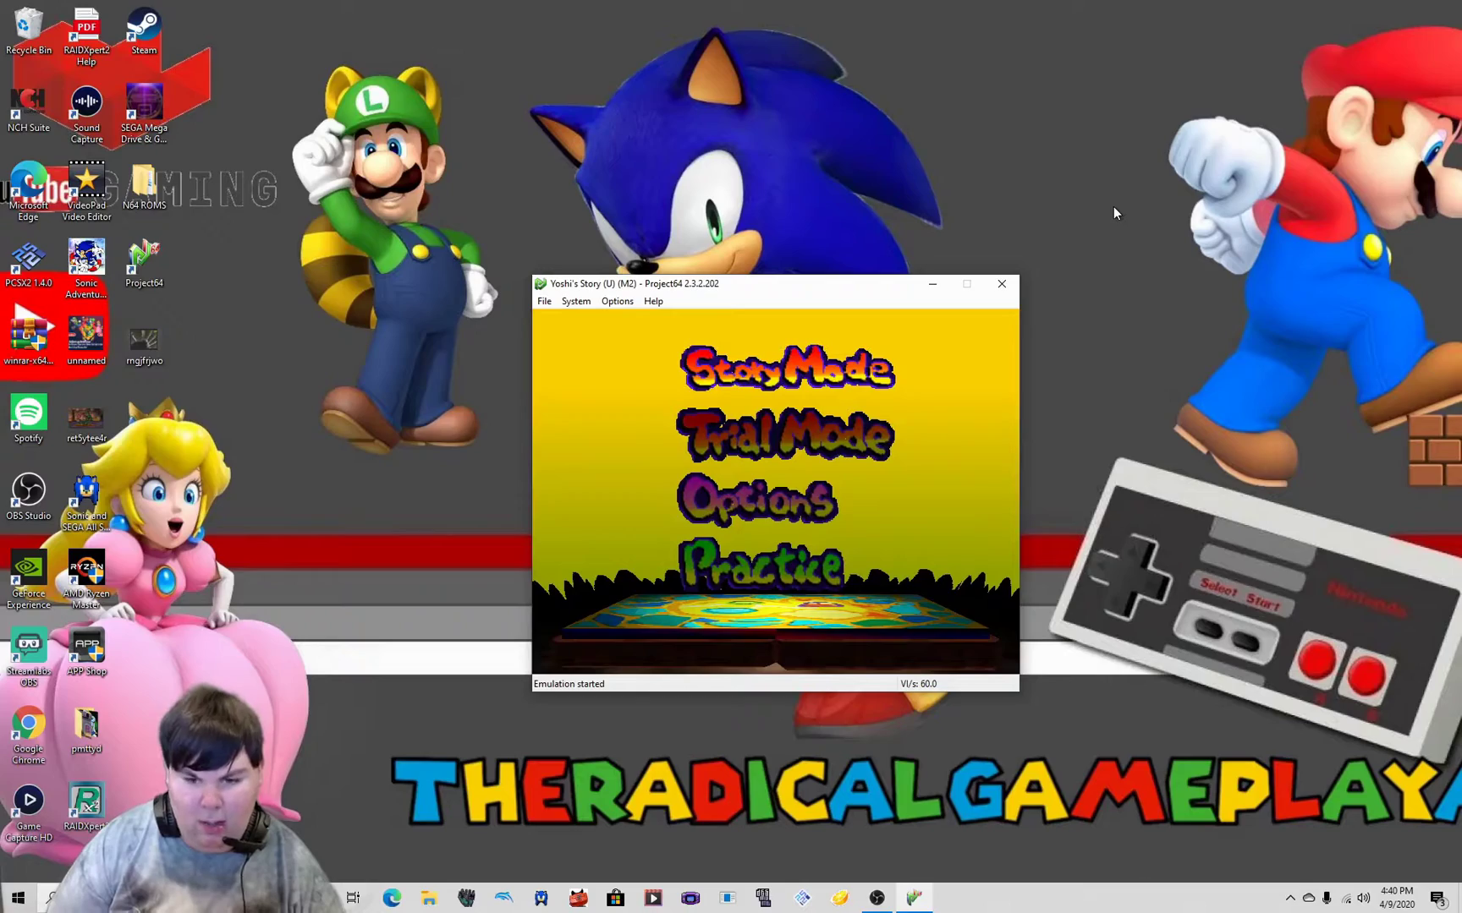
key(Return)
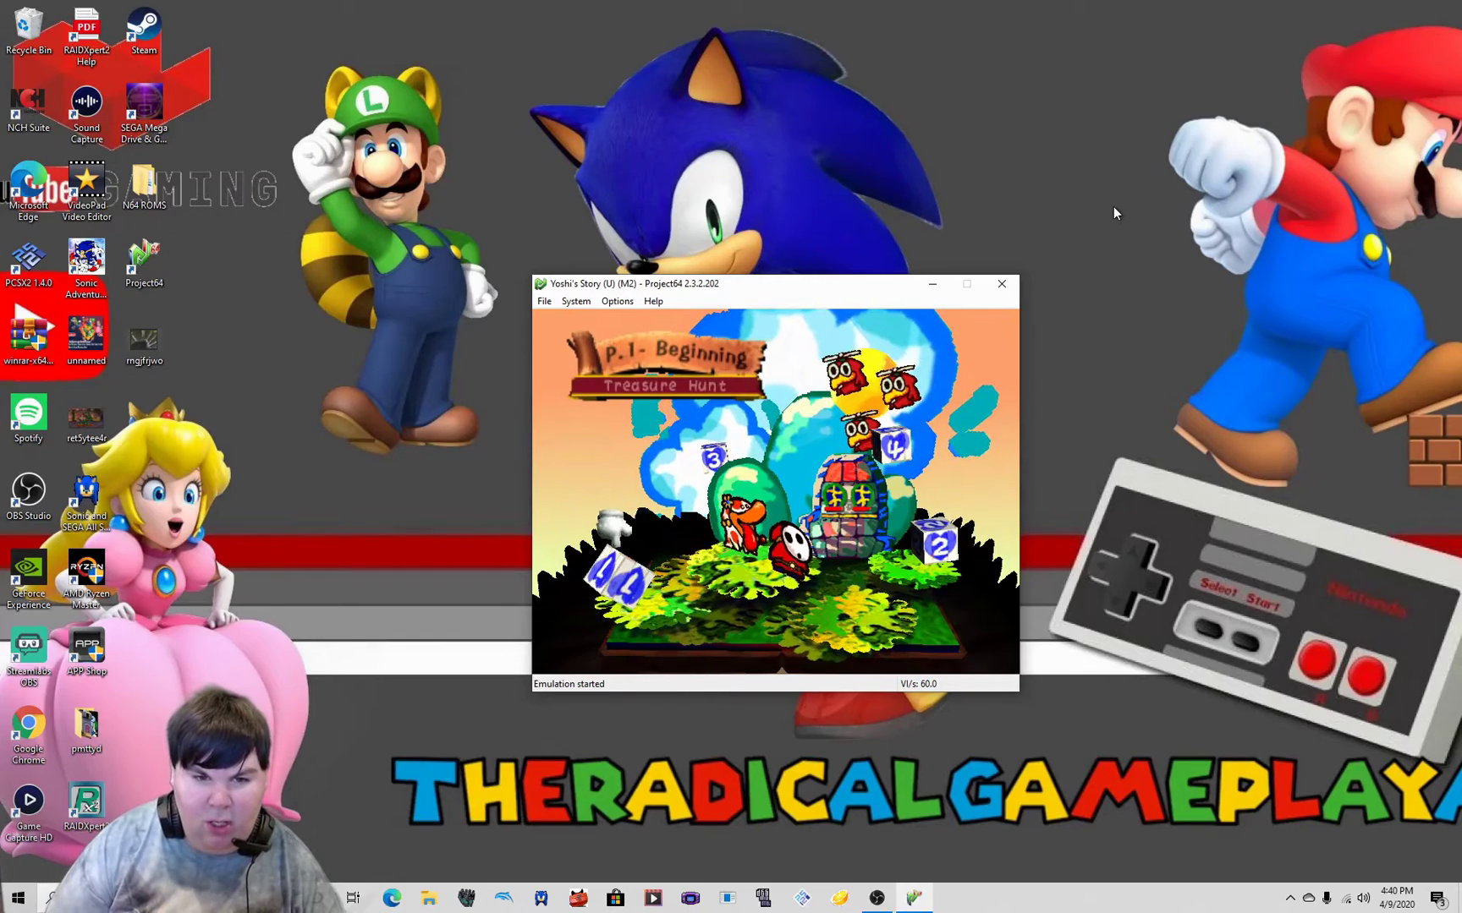
Pick the Surprise!! level, start it with green Yoshi, then close the emulator.
key(Right)
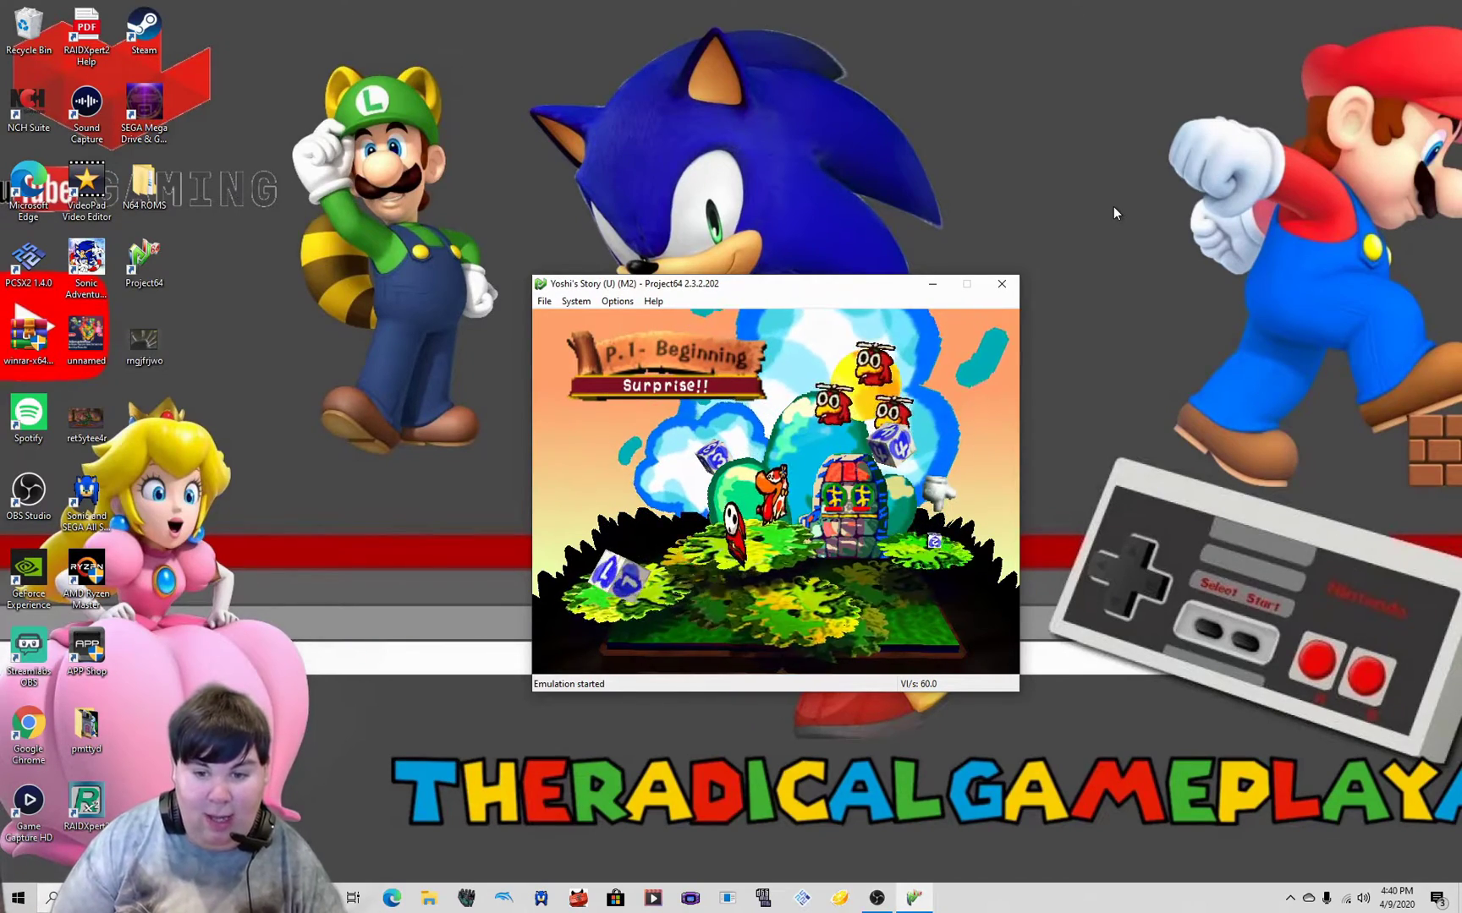
key(Return)
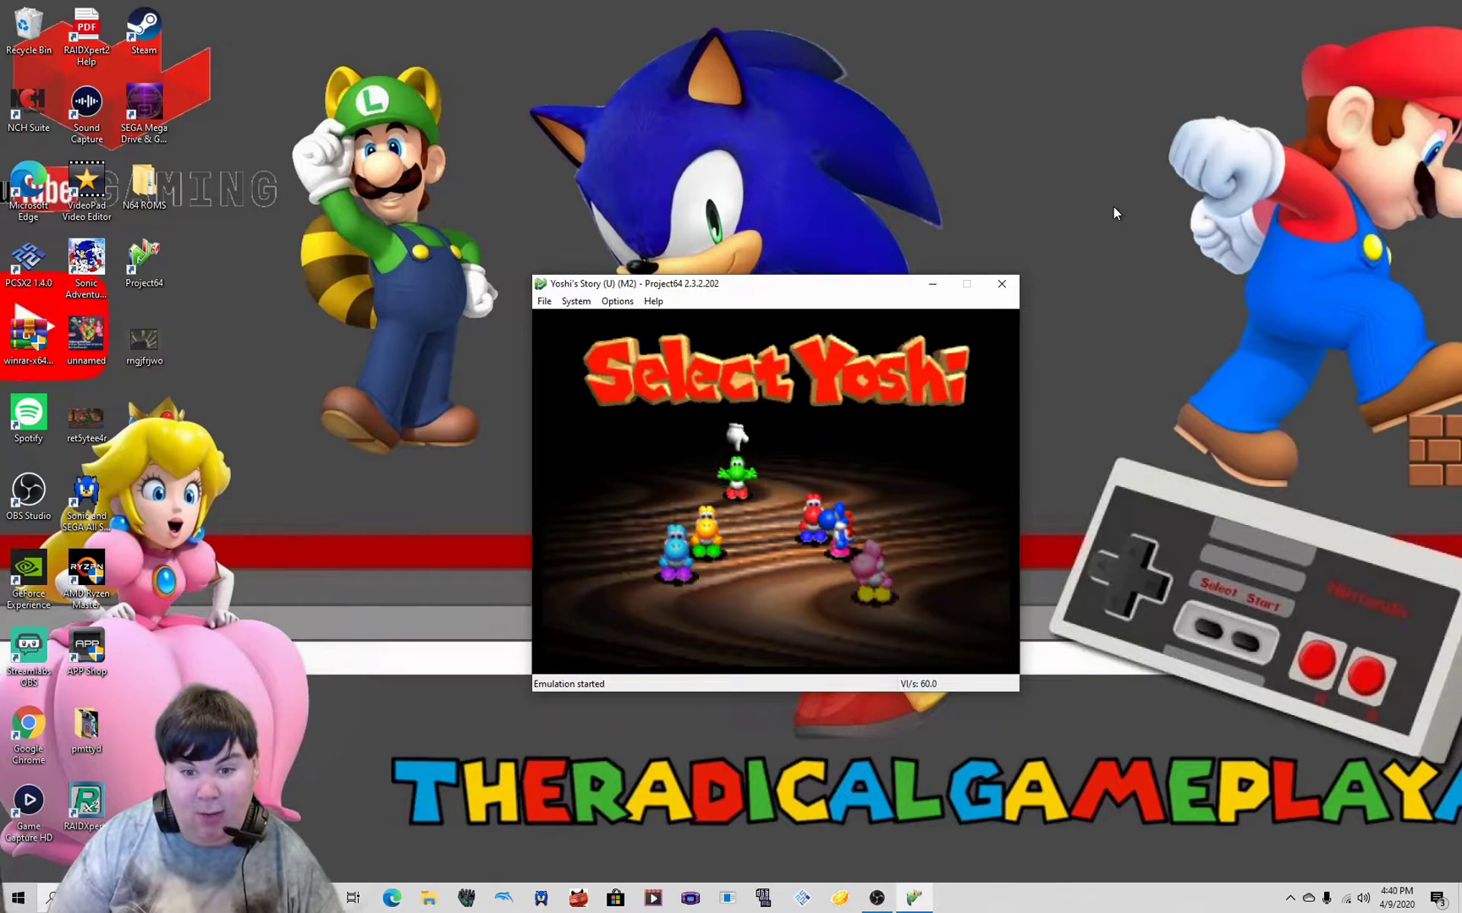
key(x)
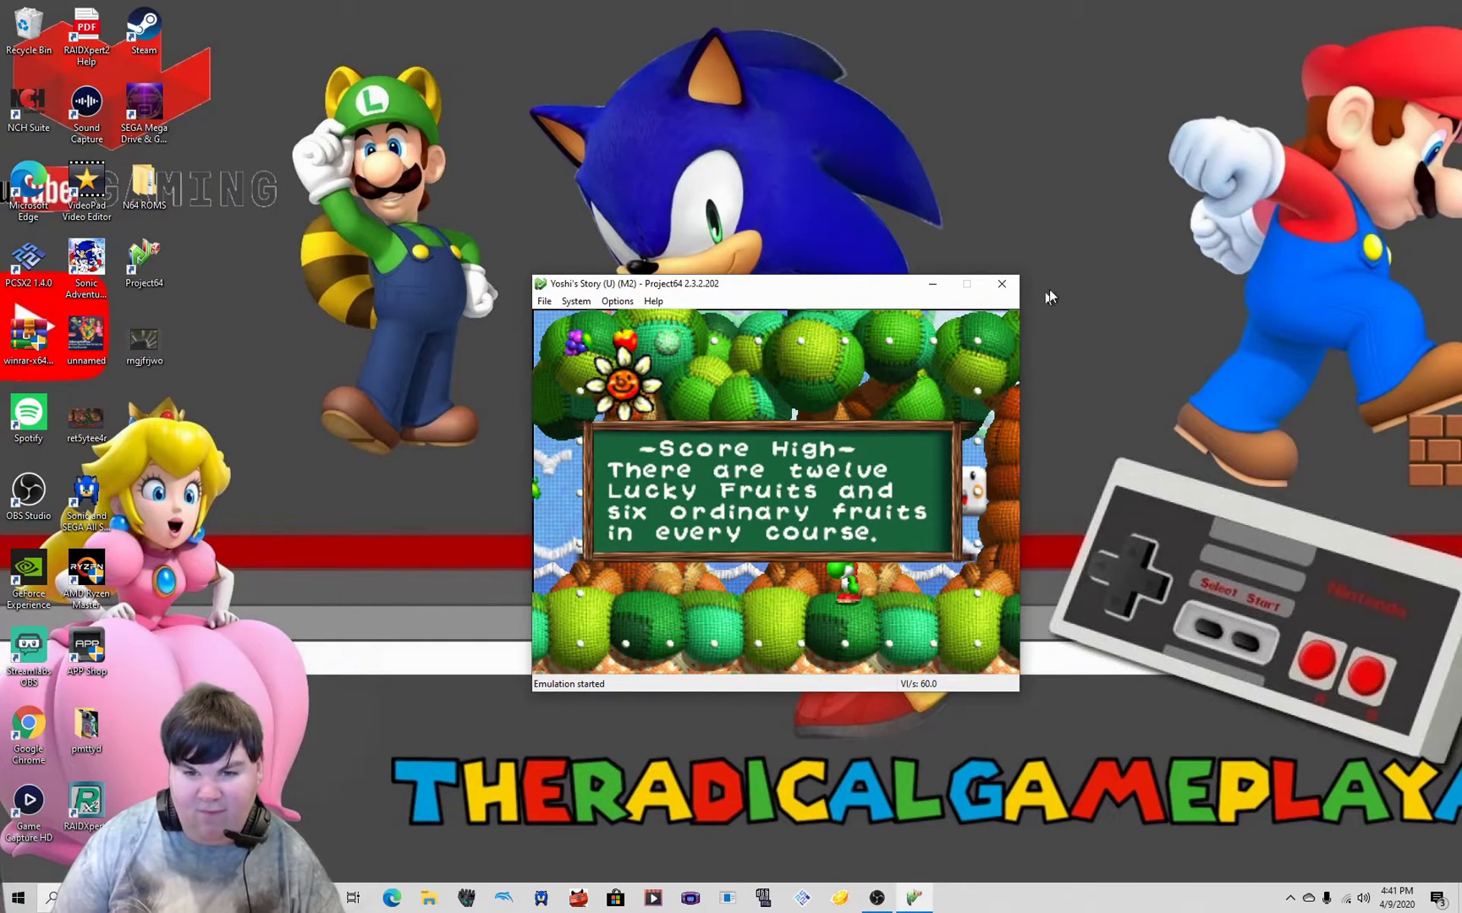
click(1002, 285)
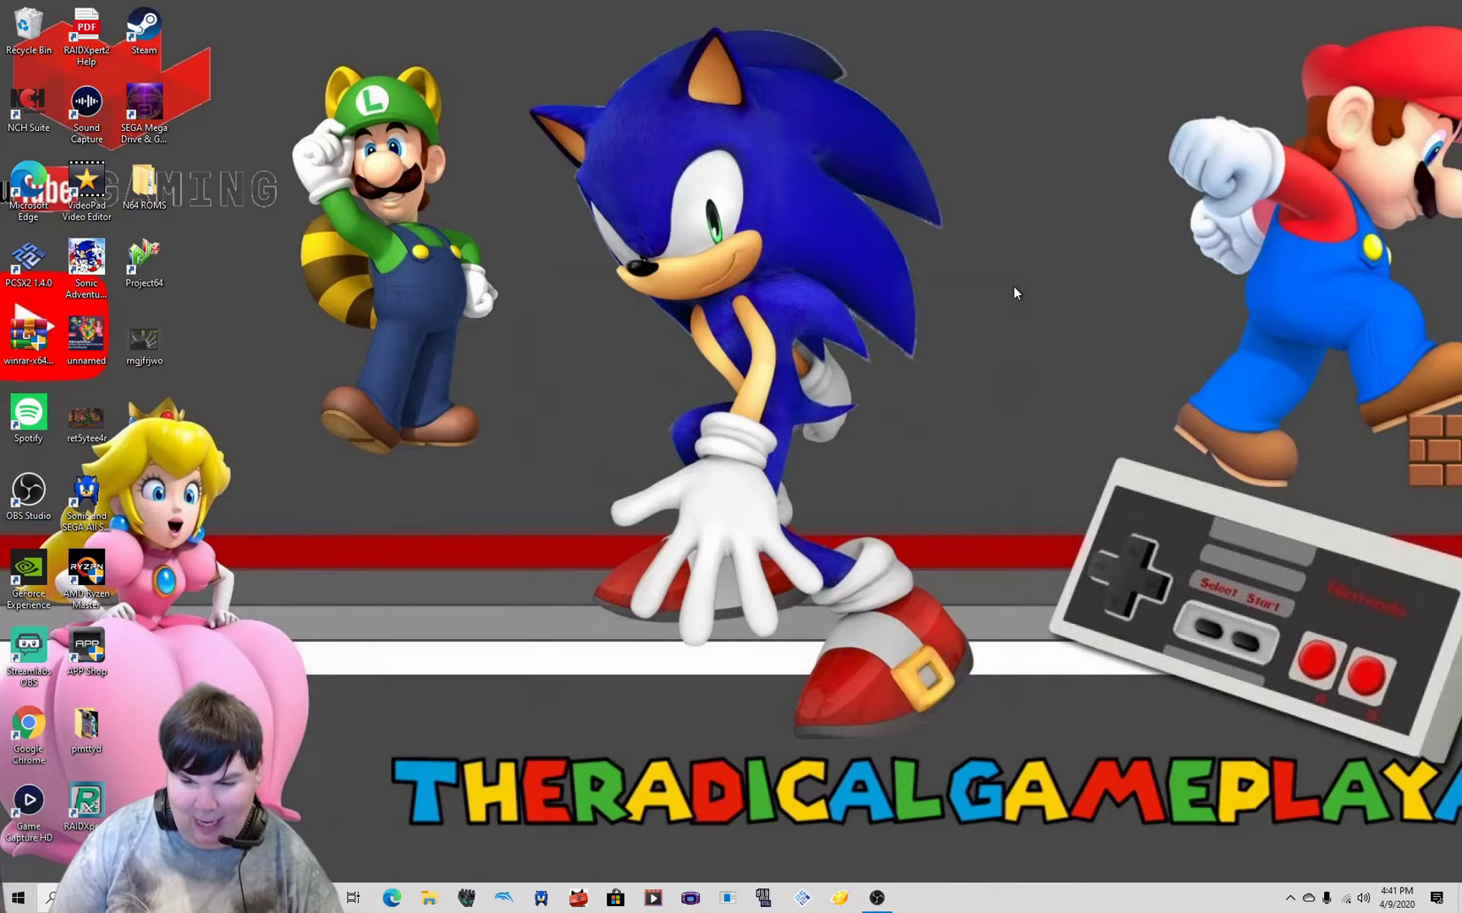